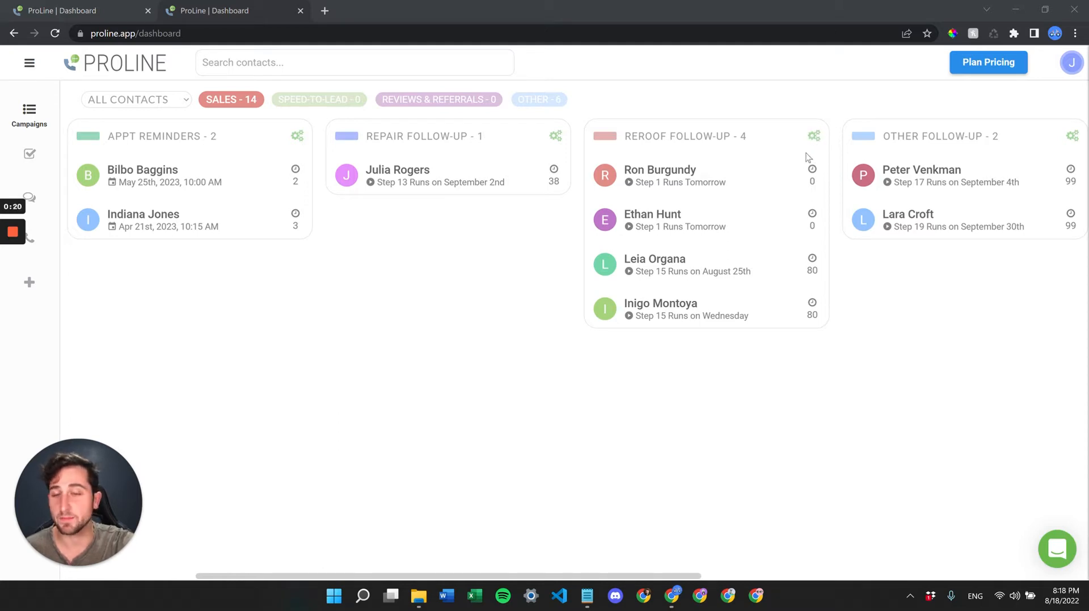
- Open the Reroof Follow-Up campaign's step sequence from the campaigns board
scroll(737, 173, "right", 9)
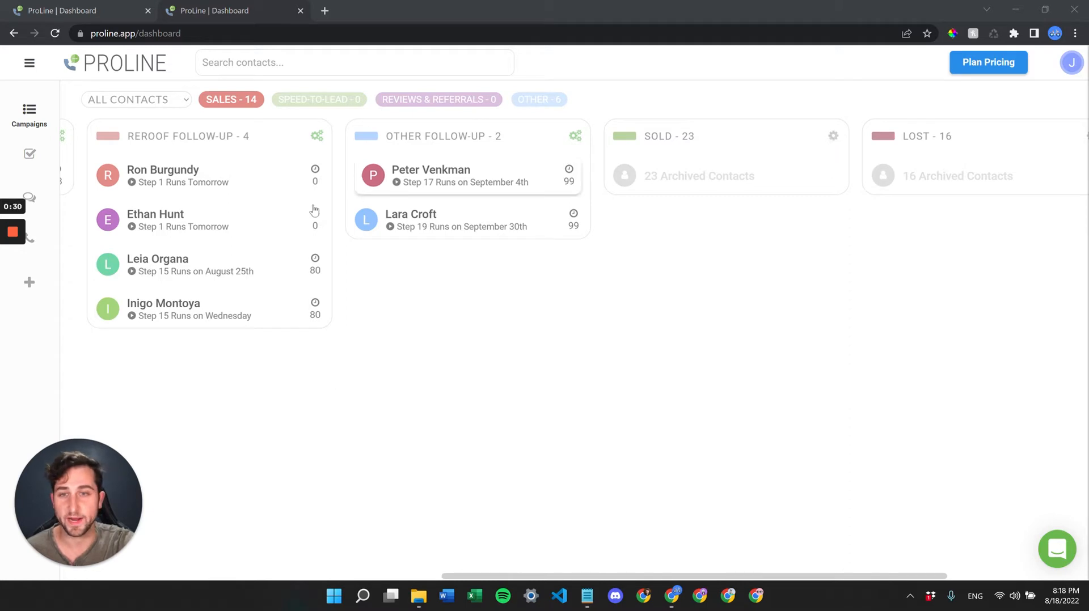
scroll(312, 212, "left", 4)
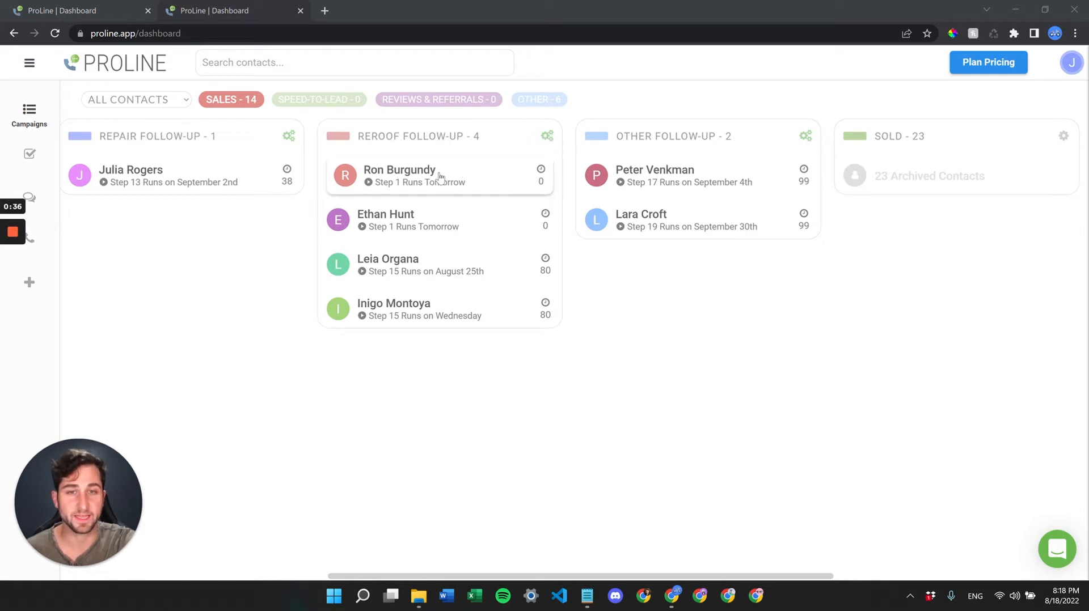
scroll(684, 116, "left", 2)
left_click(662, 137)
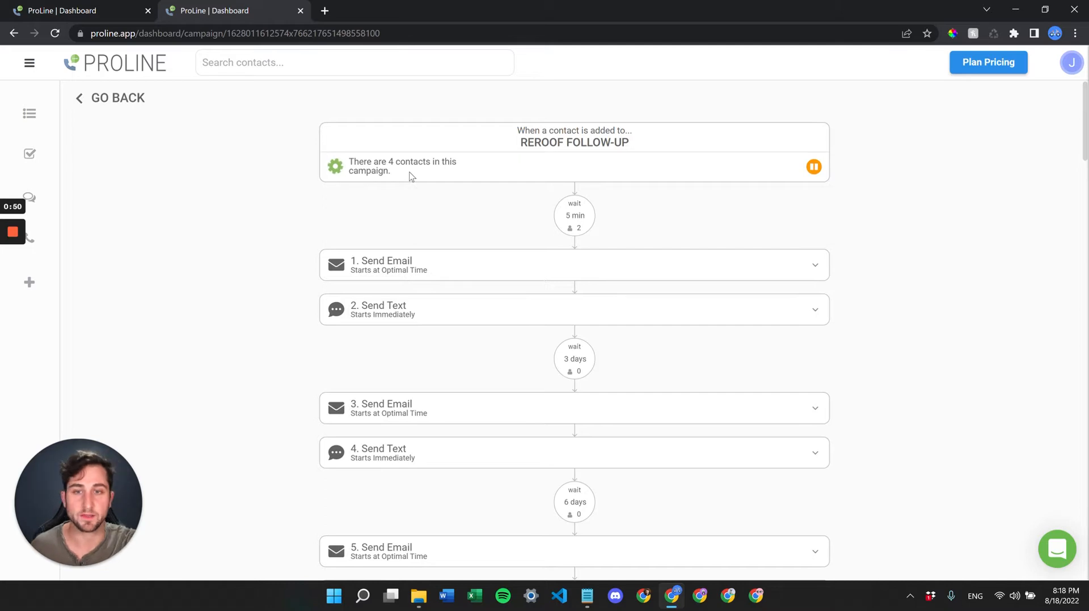
- Pause the Reroof Follow-Up campaign with confirmation, then resume it
left_click(813, 167)
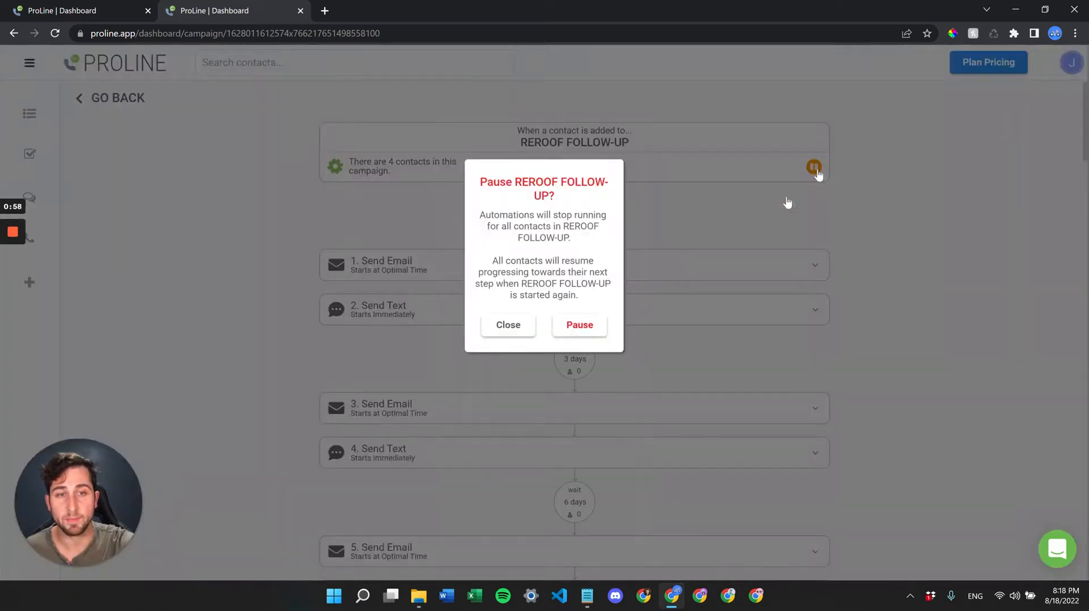
left_click(581, 324)
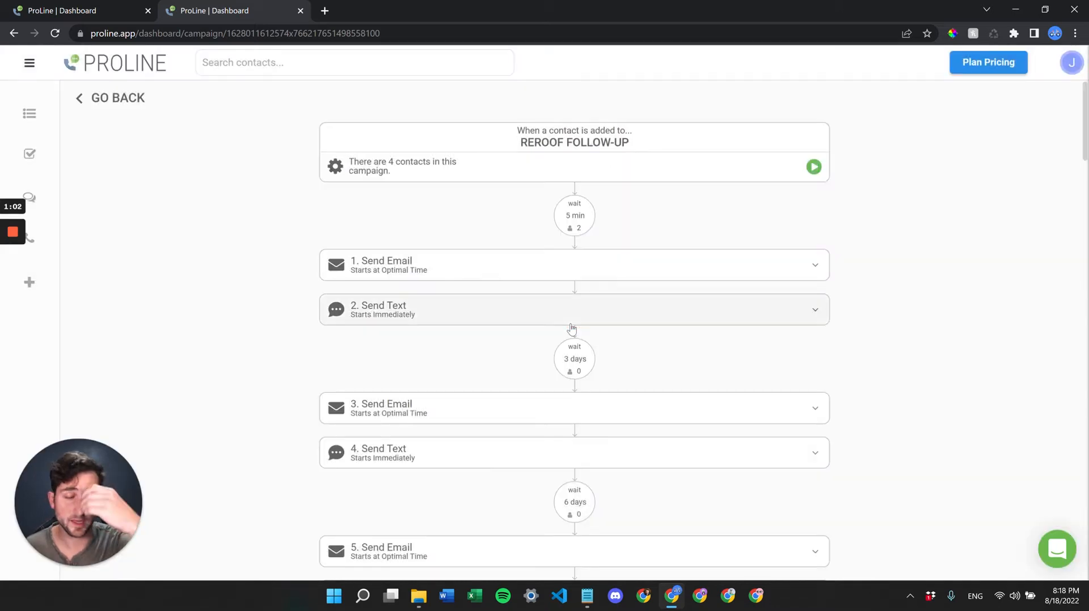
left_click(814, 167)
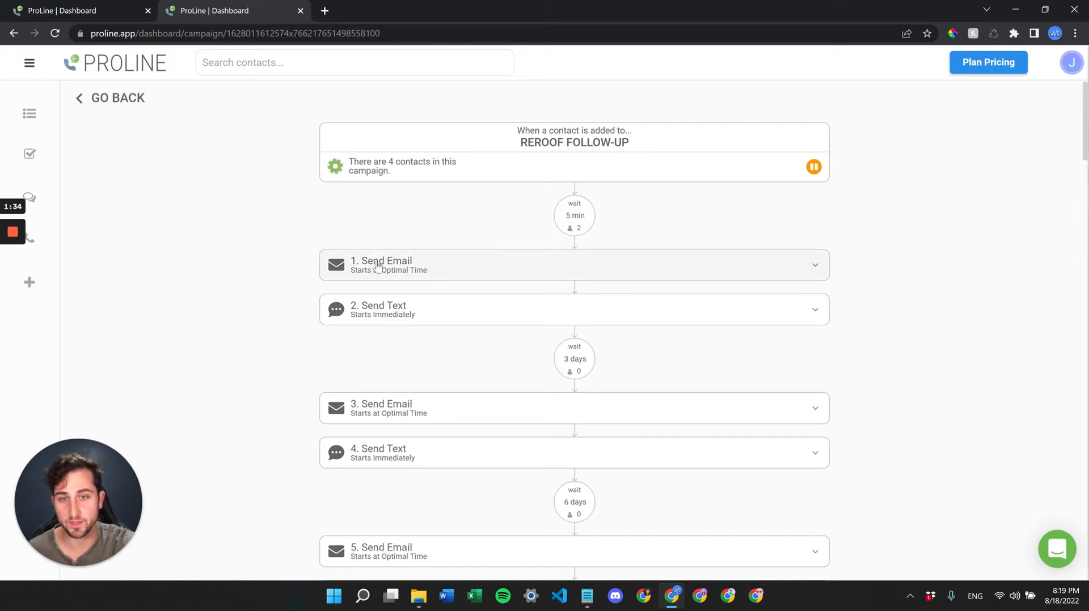
- Set the wait before step 1's email to 0 min and reopen the 'Have any questions?' email
left_click(606, 264)
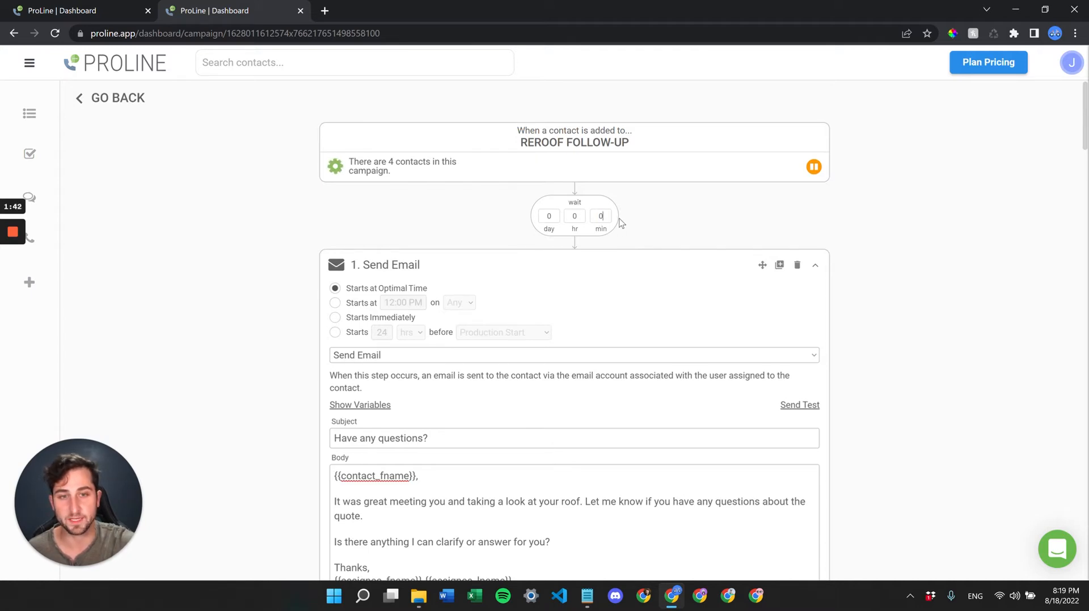
scroll(621, 340, "down", 4)
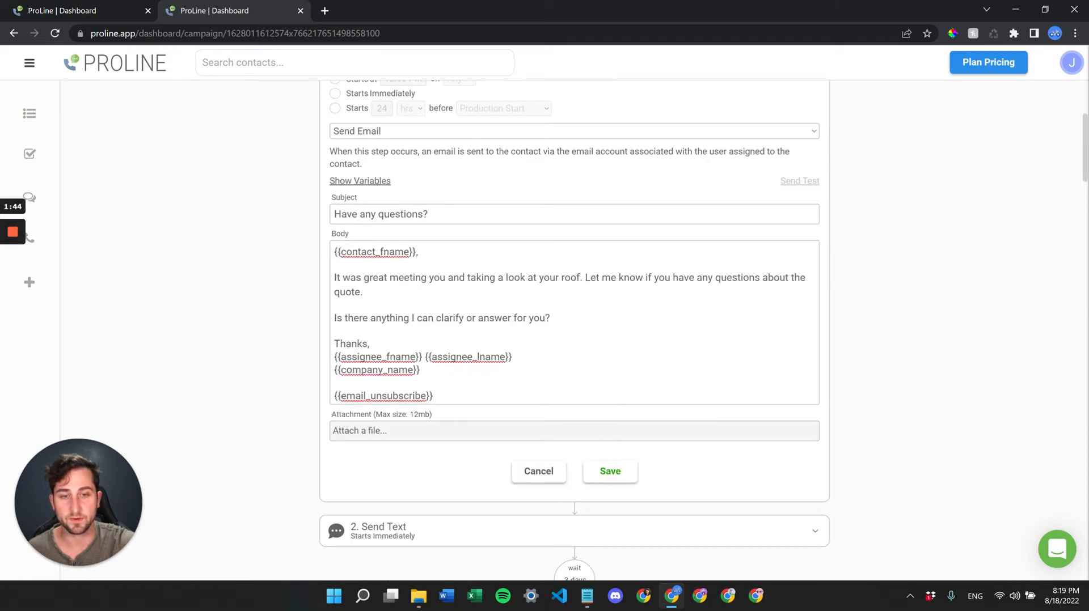
scroll(682, 342, "up", 3)
scroll(683, 342, "down", 2)
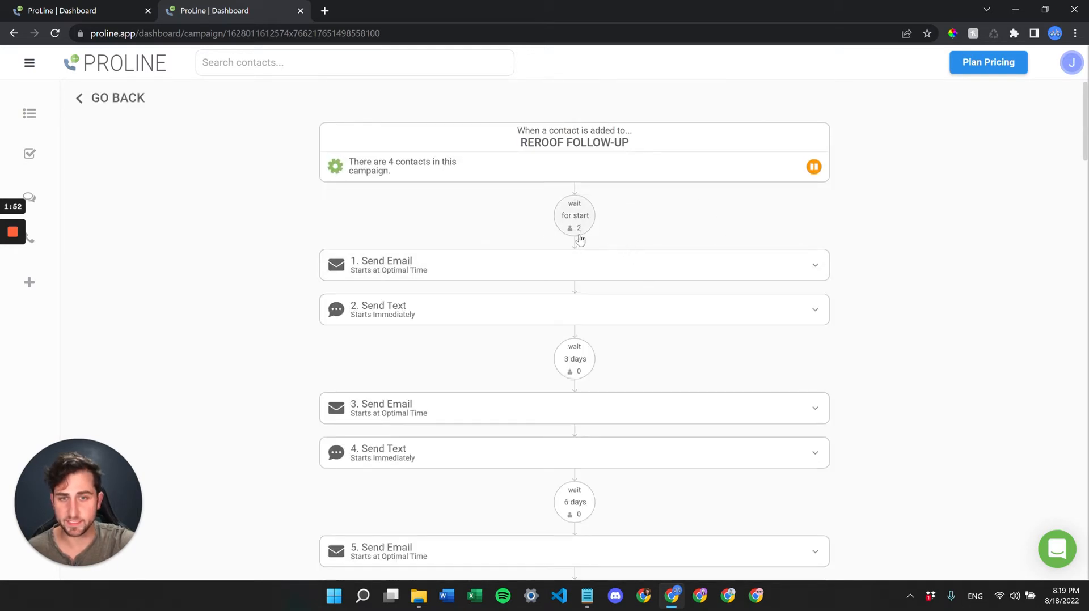
left_click(556, 270)
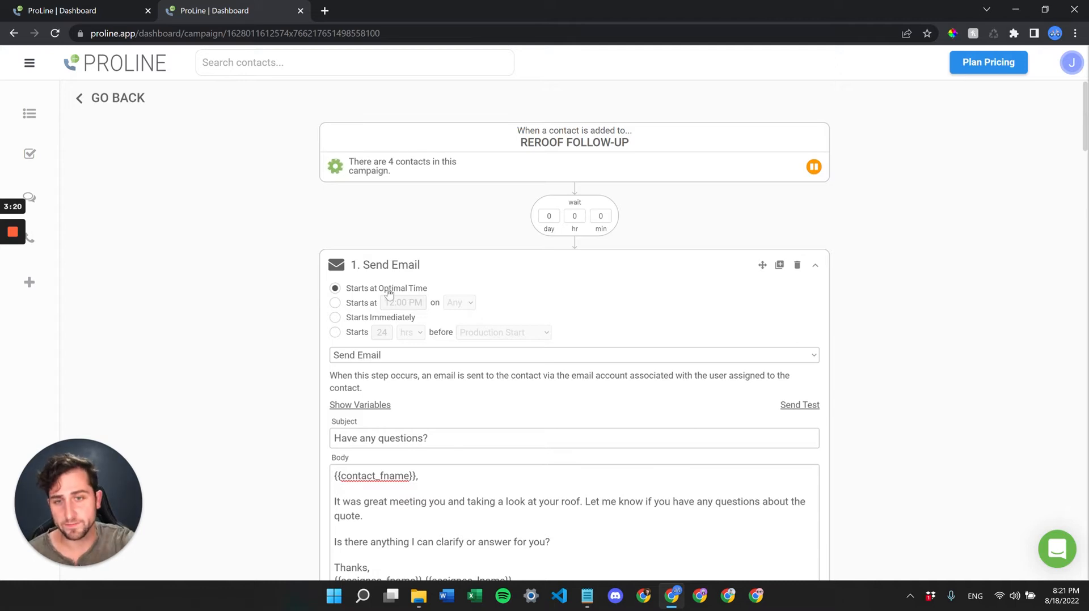
- Change the opening wait to 5 minutes, save the email step, and collapse it
double_click(600, 216)
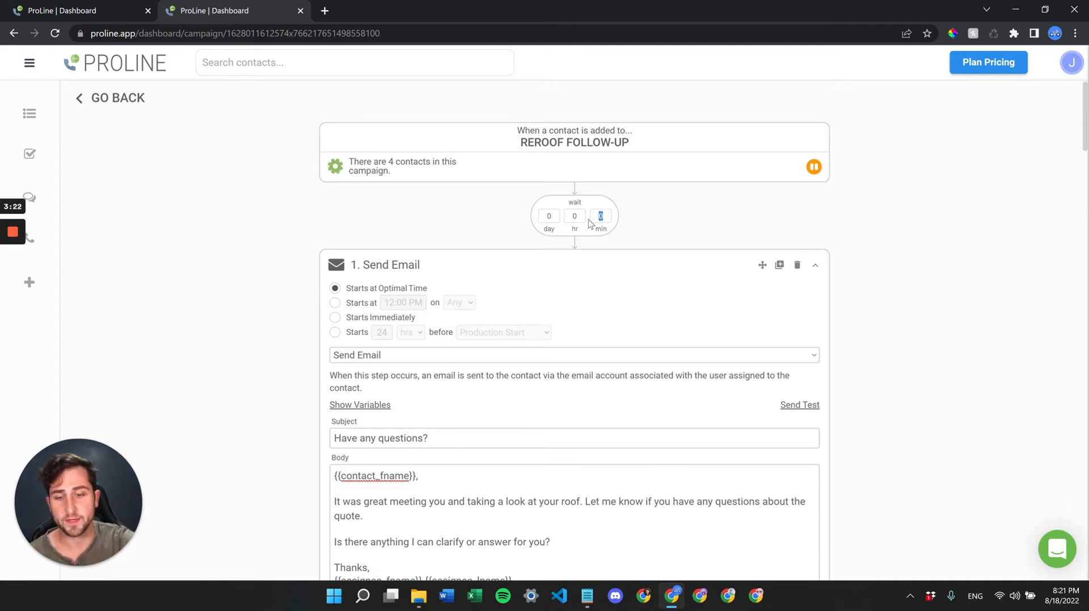
scroll(590, 223, "down", 2)
left_click(610, 558)
scroll(639, 335, "up", 2)
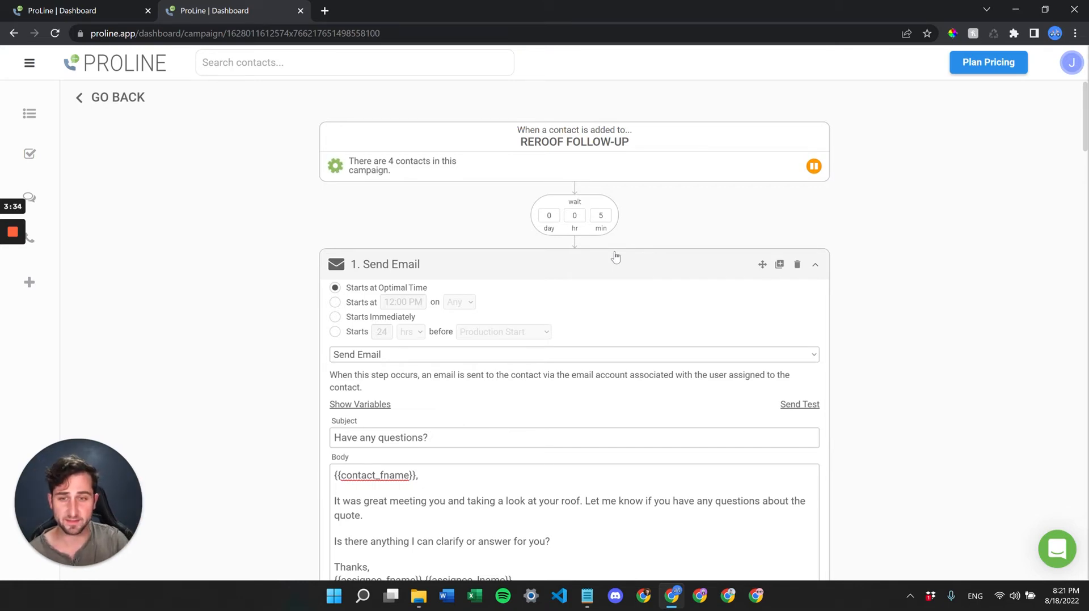
left_click(615, 258)
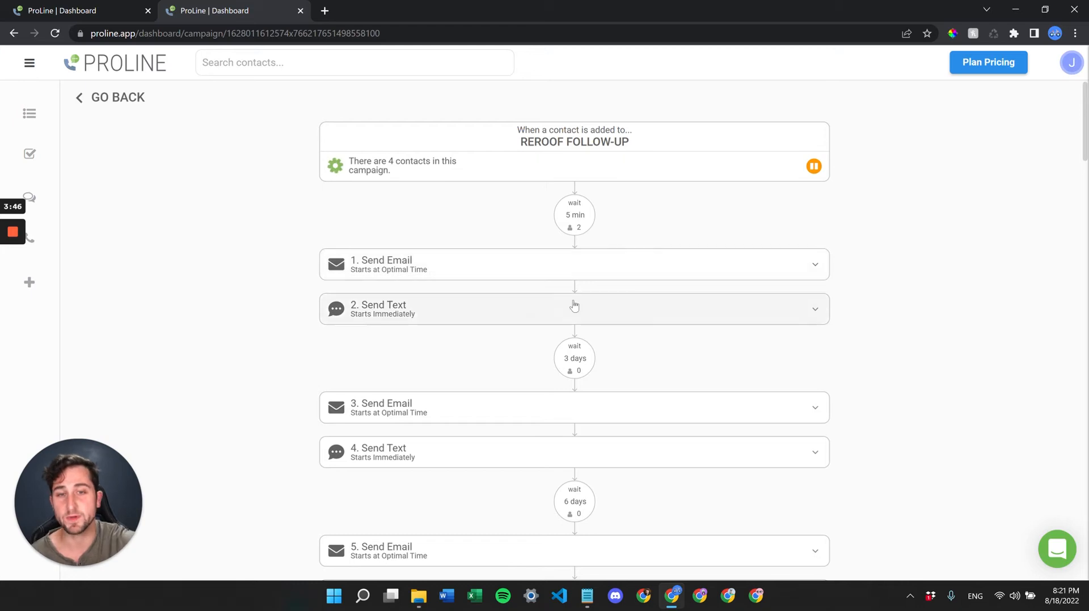
- Expand Send Text step 2 and switch its timing from Starts Immediately to Starts at
left_click(382, 315)
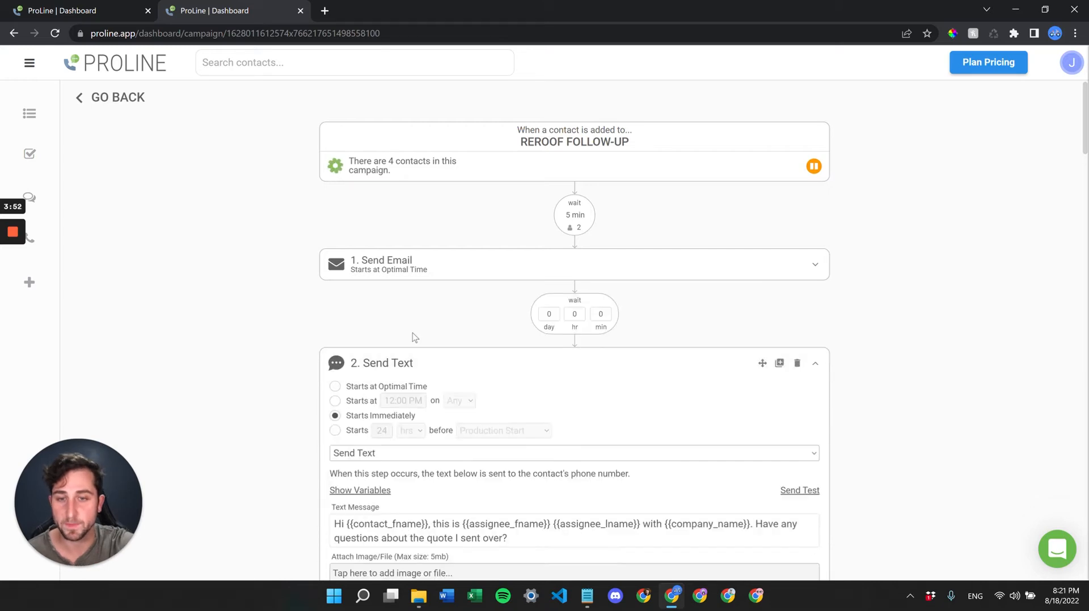
scroll(485, 247, "down", 2)
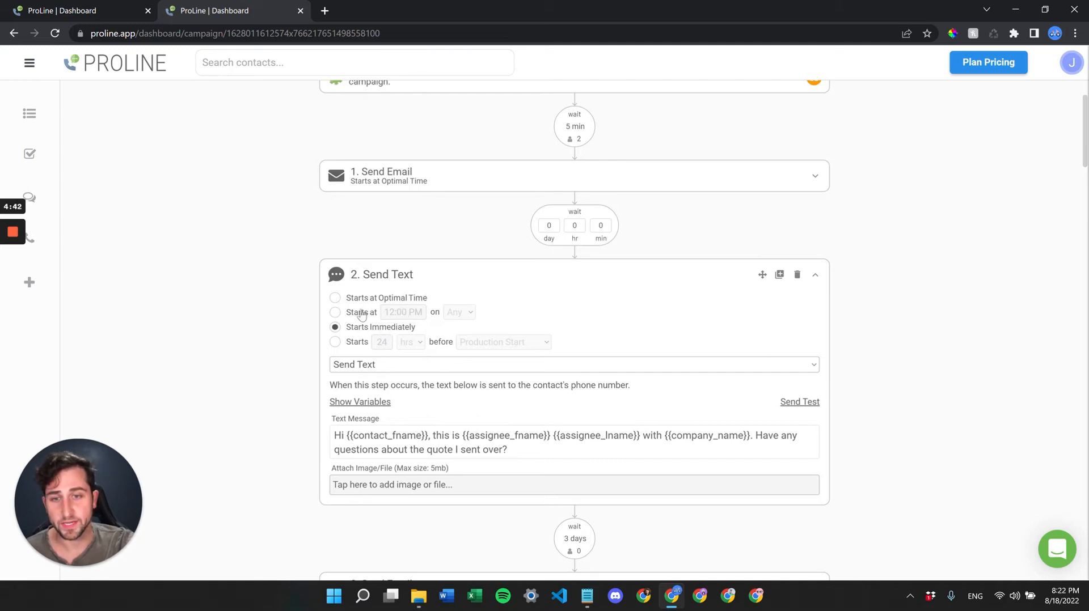
left_click(335, 313)
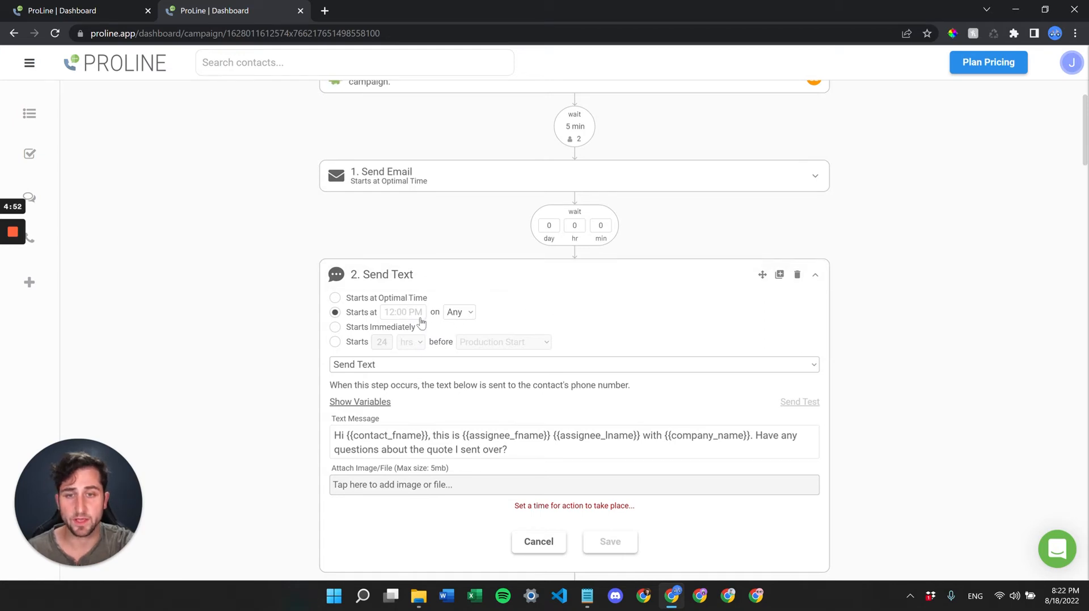
- Set the step 2 text's start time to 9:14 AM with Wednesday as the send day
left_click(398, 314)
left_click_drag(423, 344, 423, 340)
left_click(494, 305)
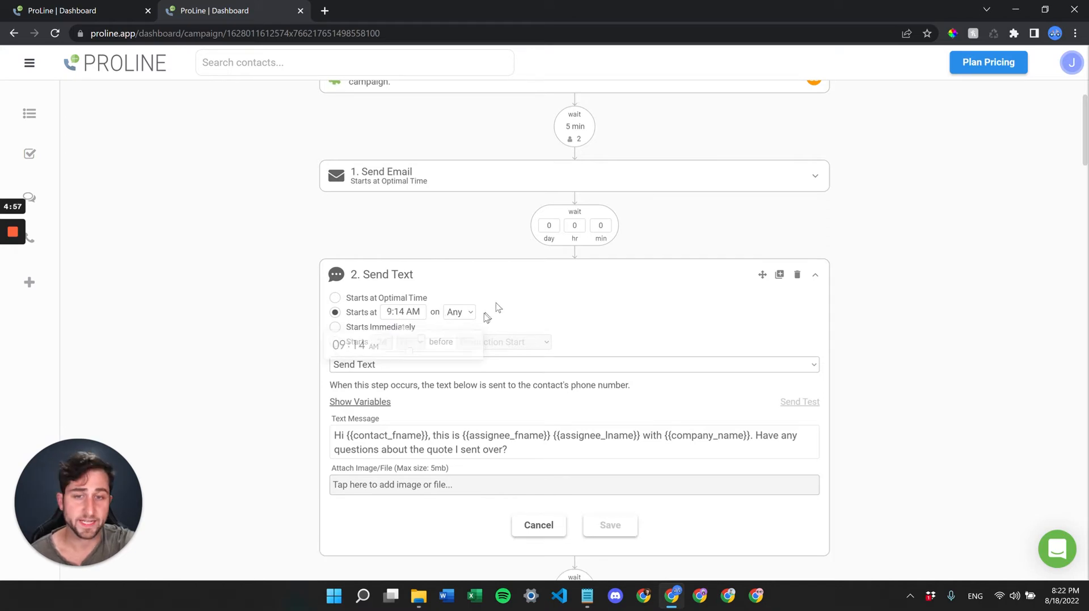
left_click(455, 313)
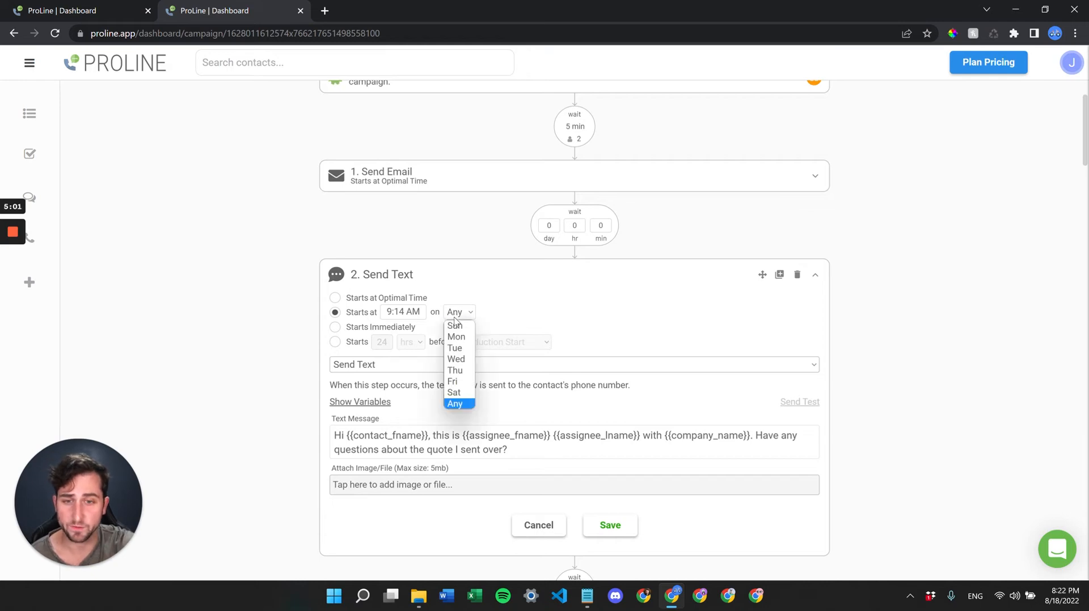
left_click(458, 357)
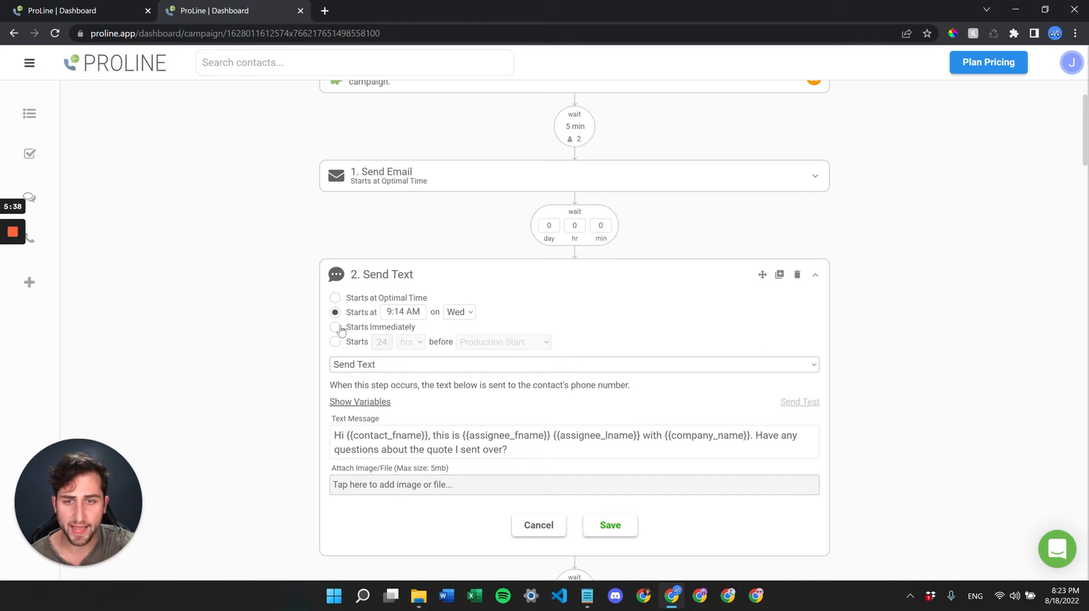
- Time the step 2 text to start 24 minutes before Custom Date 1
left_click(335, 342)
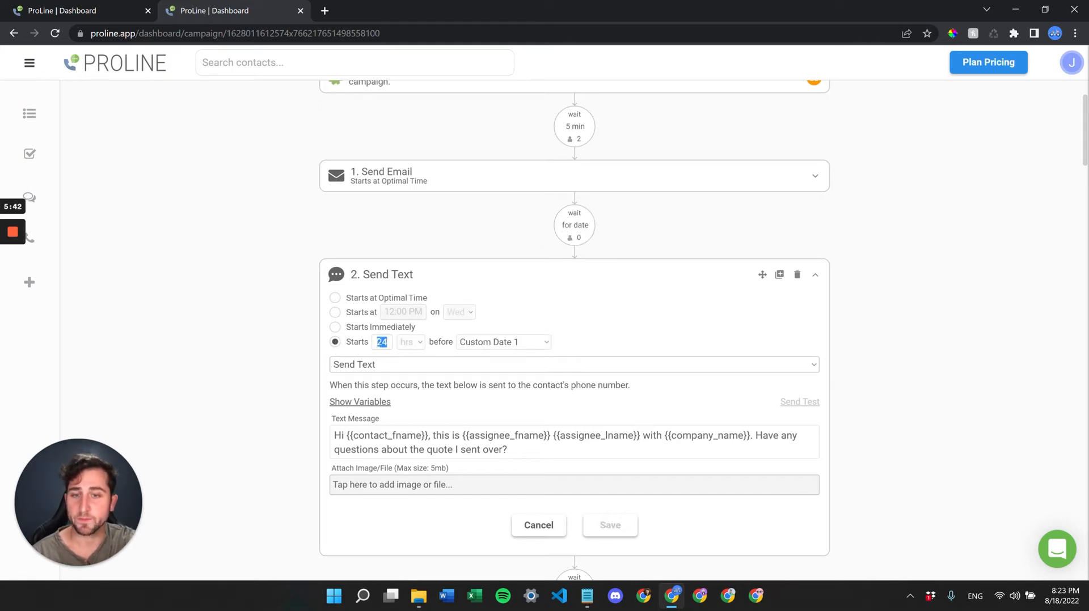
left_click(412, 343)
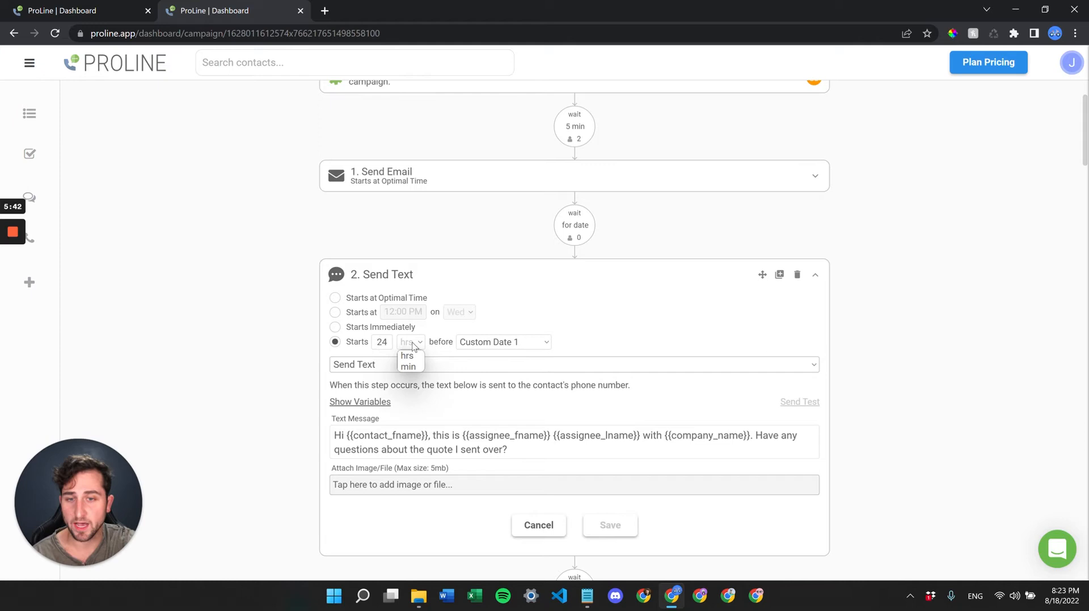
left_click(411, 366)
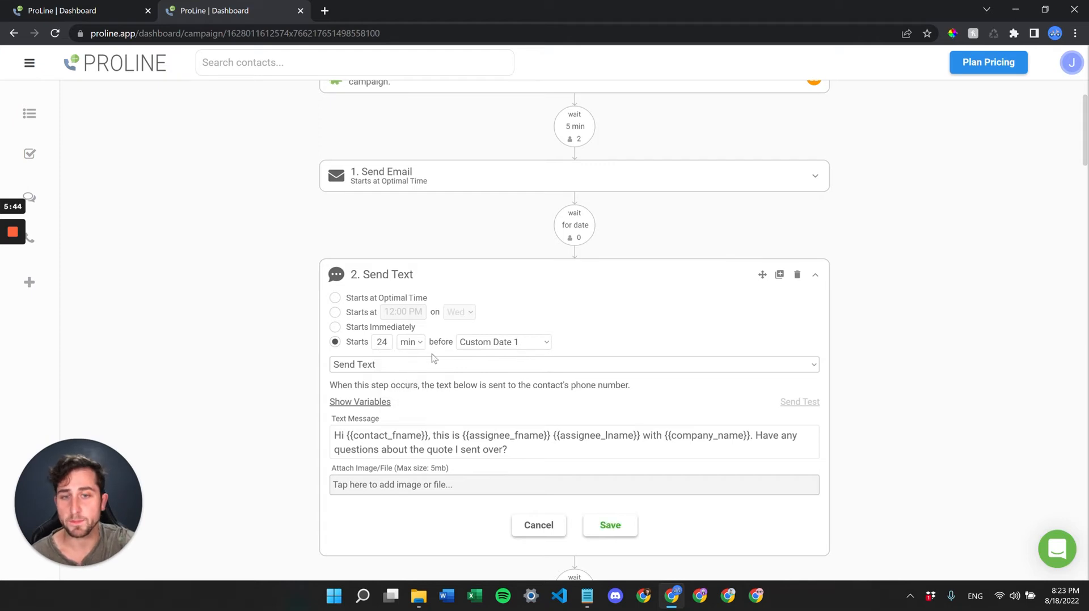
left_click(532, 343)
left_click(514, 355)
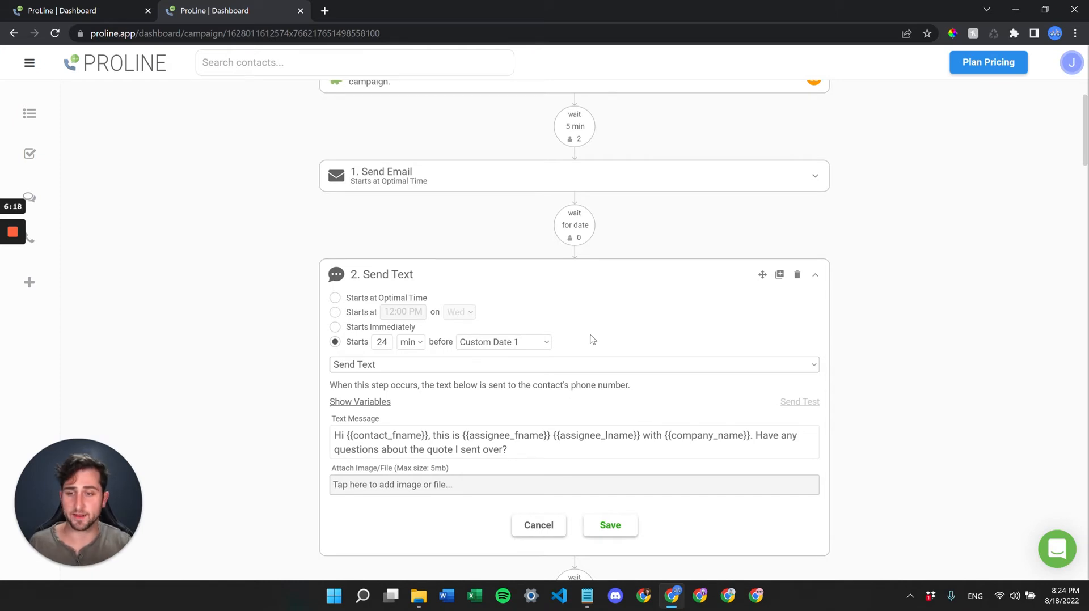
- Discard the text step changes, return to the board, and open the APPT REMINDERS campaign
left_click(546, 531)
scroll(486, 398, "up", 3)
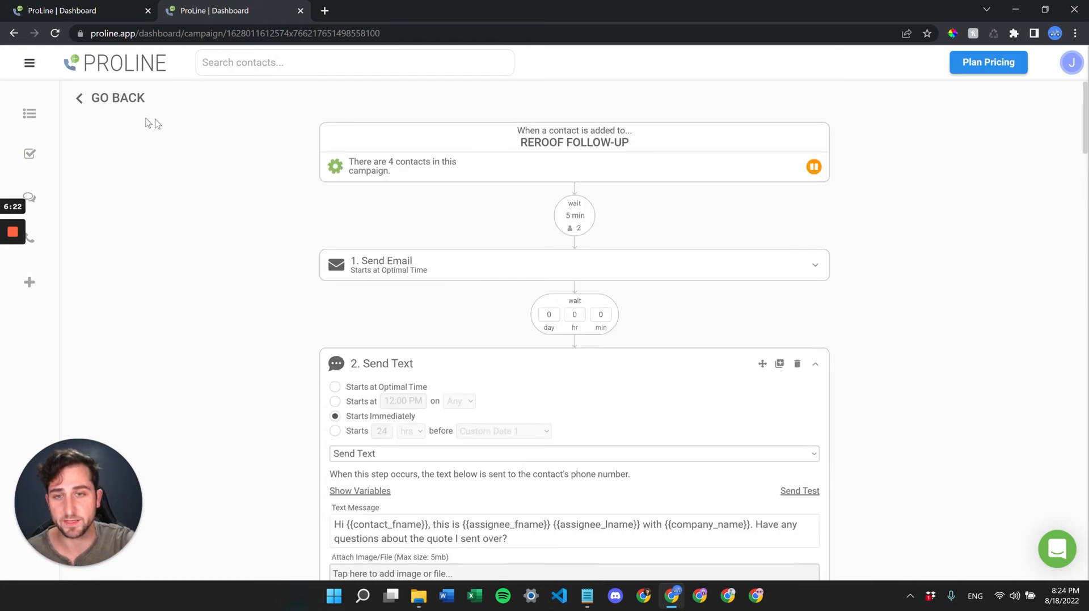
left_click(122, 101)
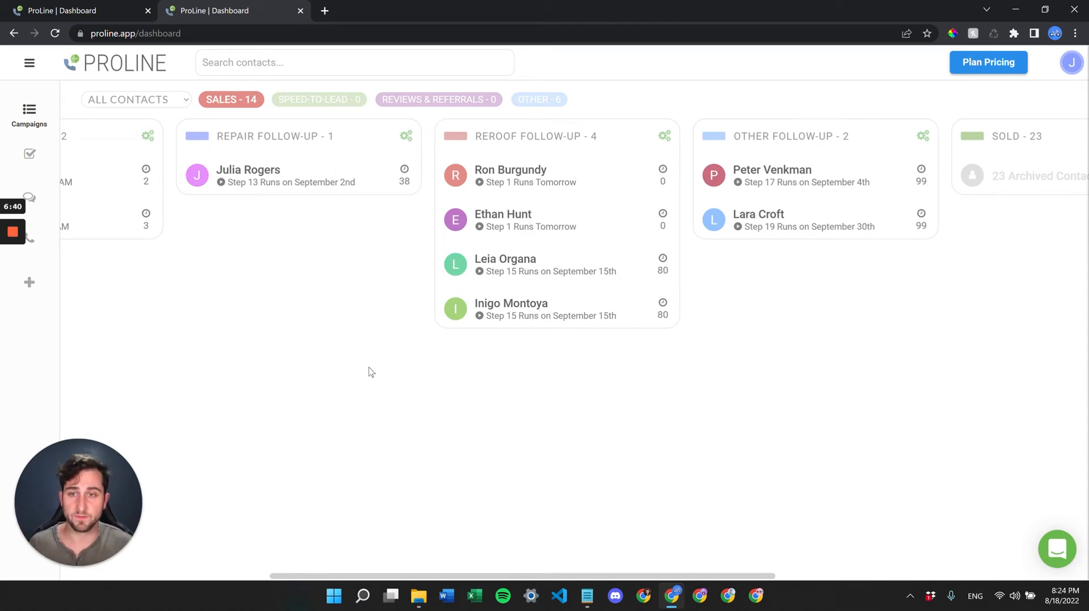
scroll(370, 372, "left", 5)
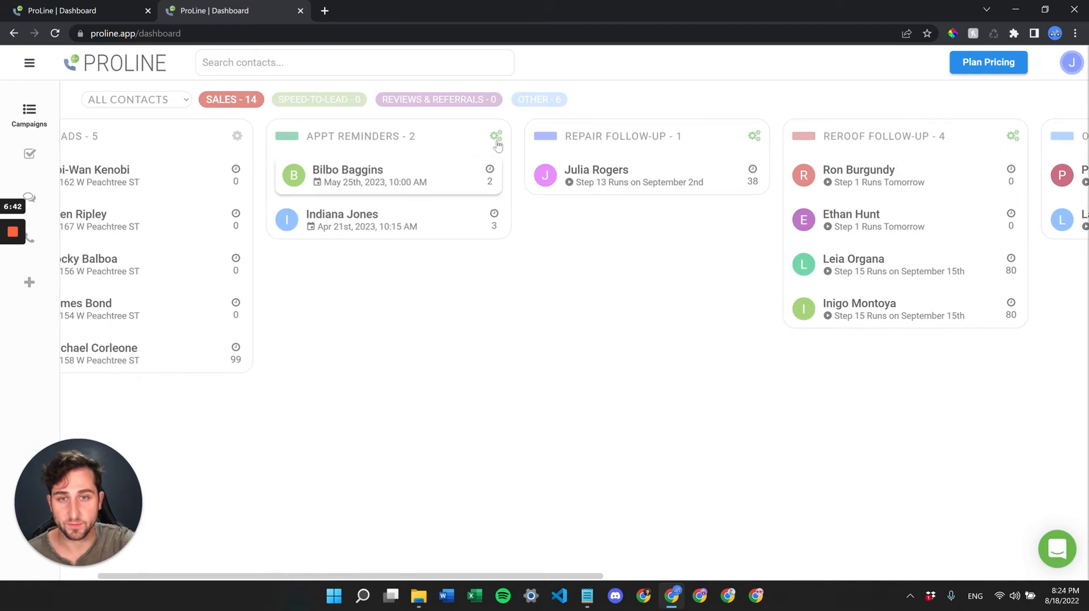
left_click(496, 137)
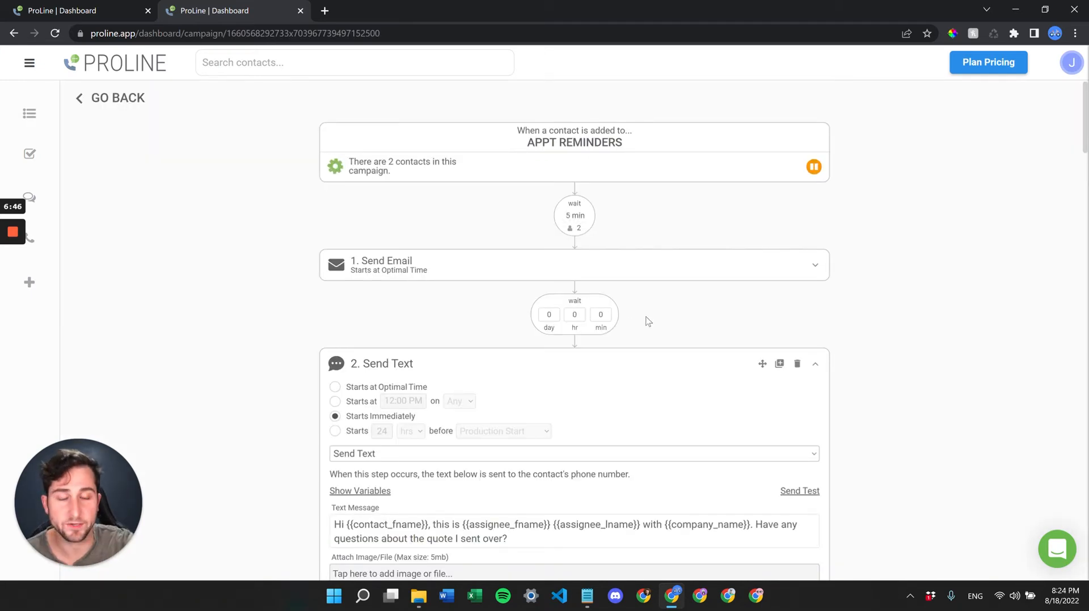
scroll(595, 261, "down", 2)
scroll(598, 261, "up", 2)
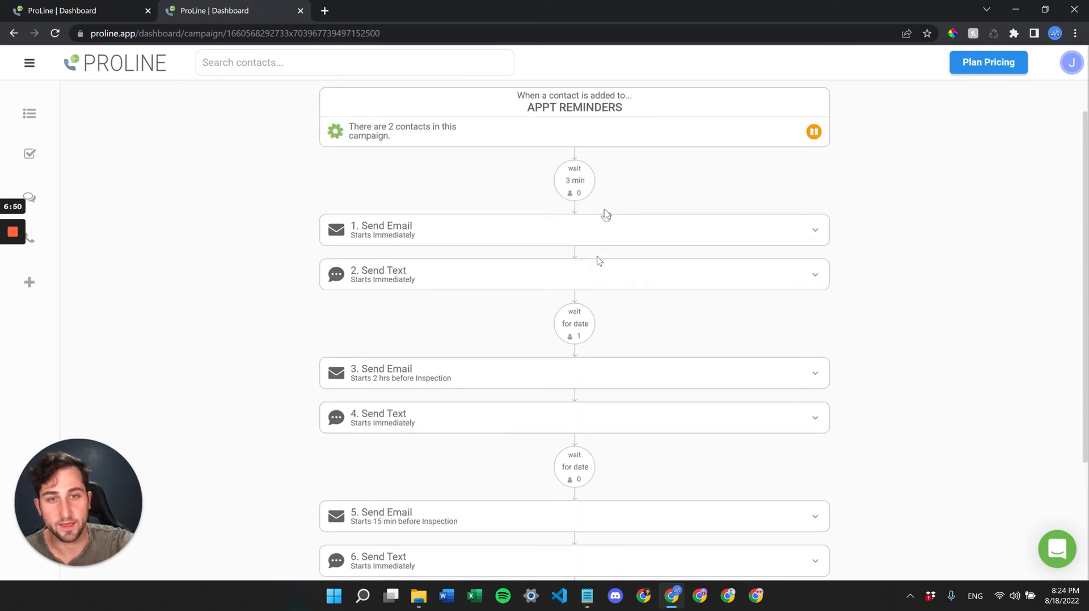
scroll(601, 227, "up", 1)
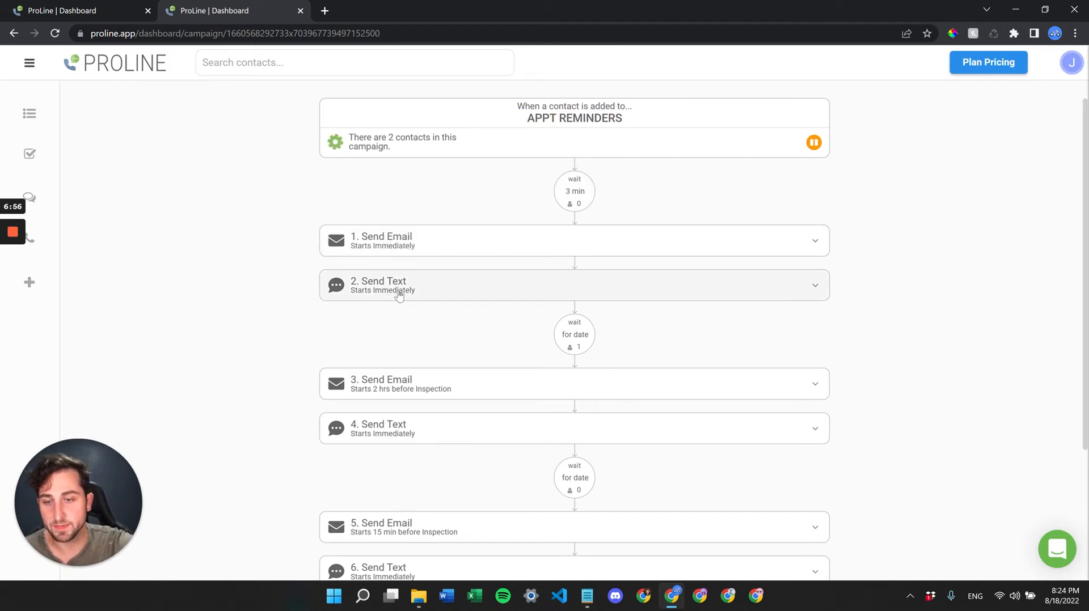
left_click(417, 243)
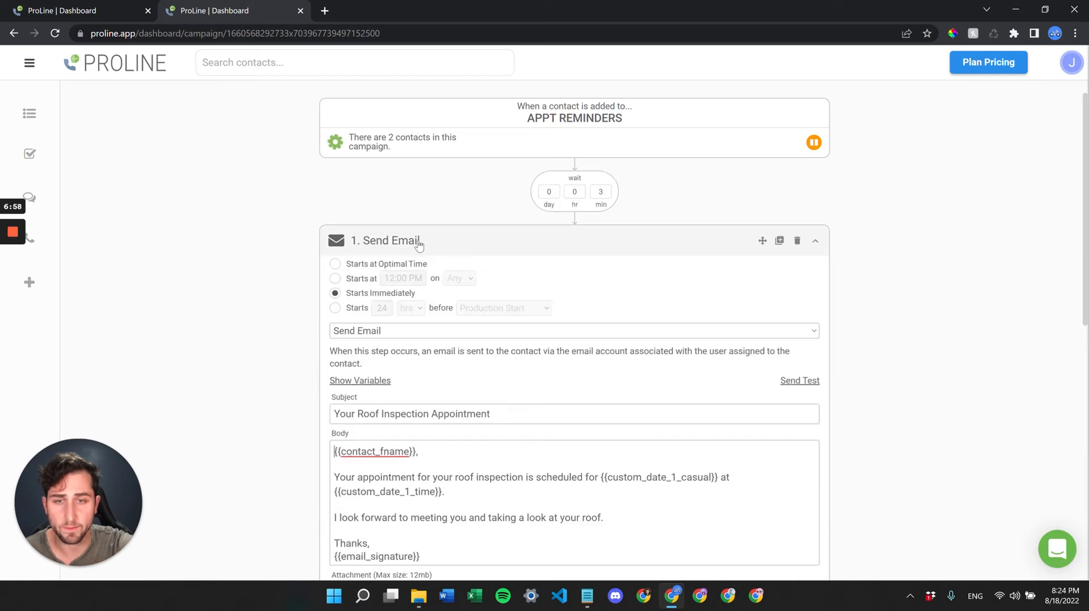
scroll(531, 389, "down", 1)
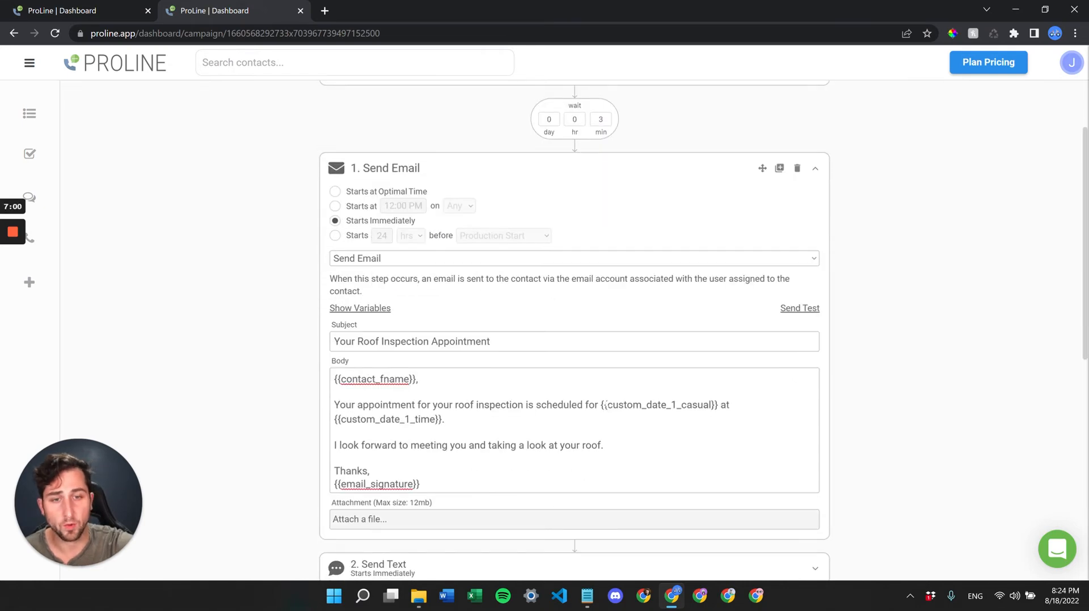
left_click_drag(600, 405, 719, 406)
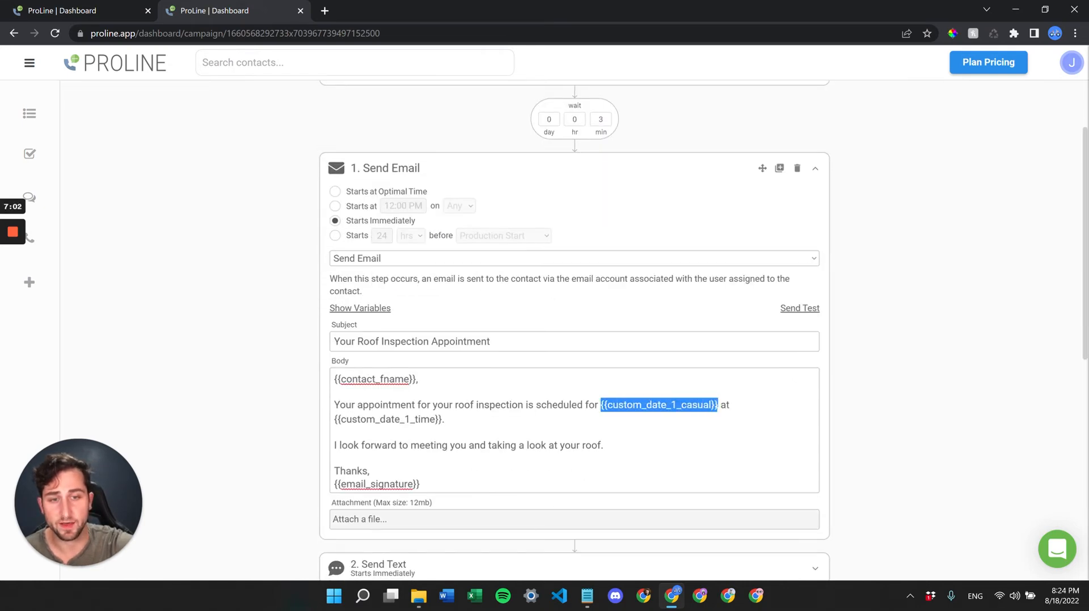
left_click(456, 421)
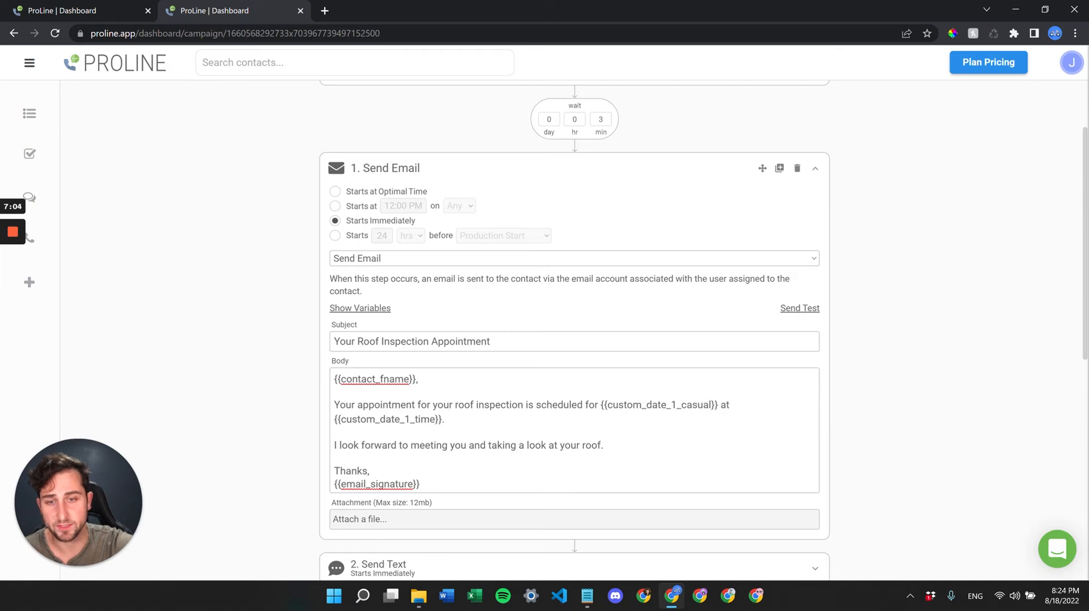
scroll(482, 364, "up", 1)
left_click(564, 218)
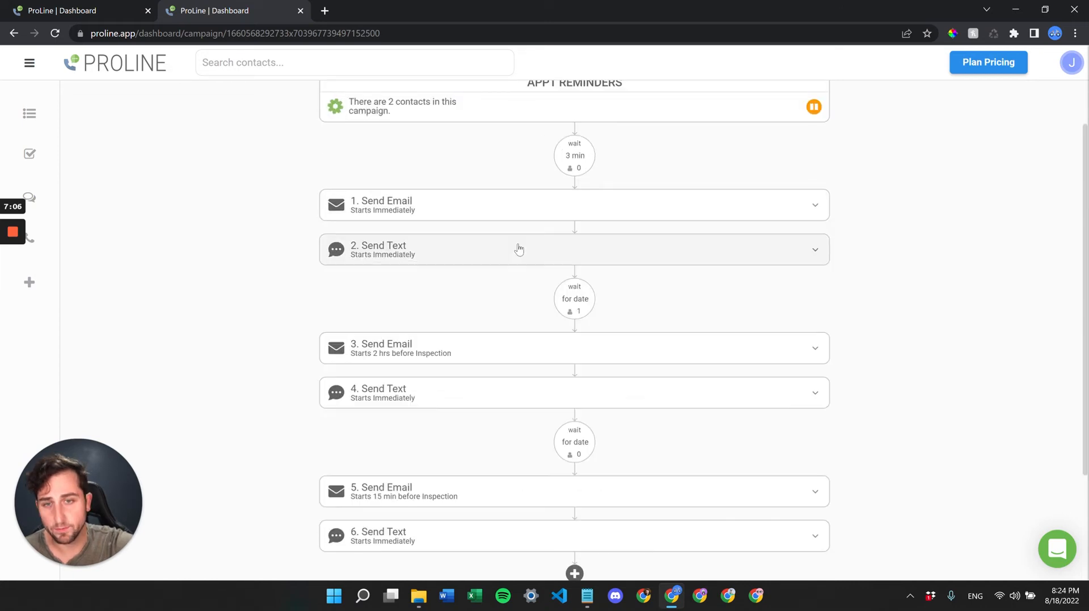
scroll(518, 247, "down", 1)
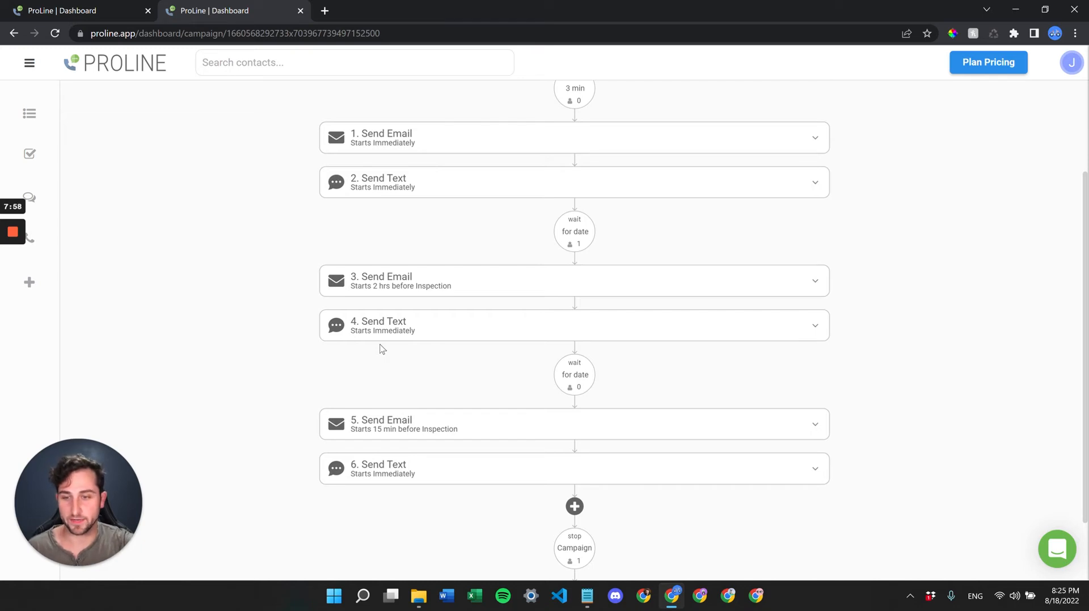
scroll(301, 418, "down", 1)
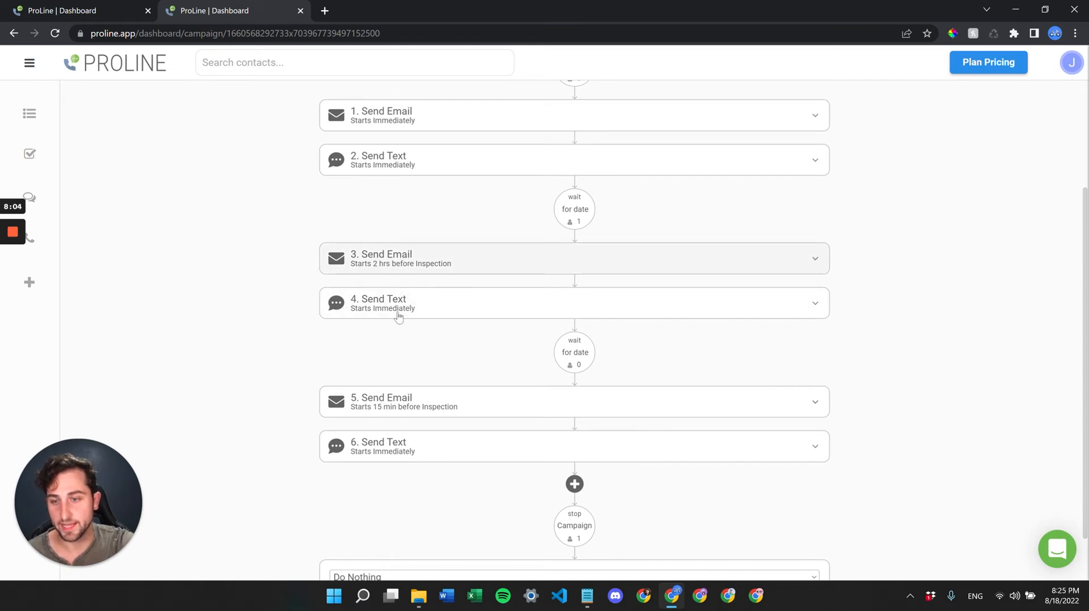
scroll(380, 261, "up", 3)
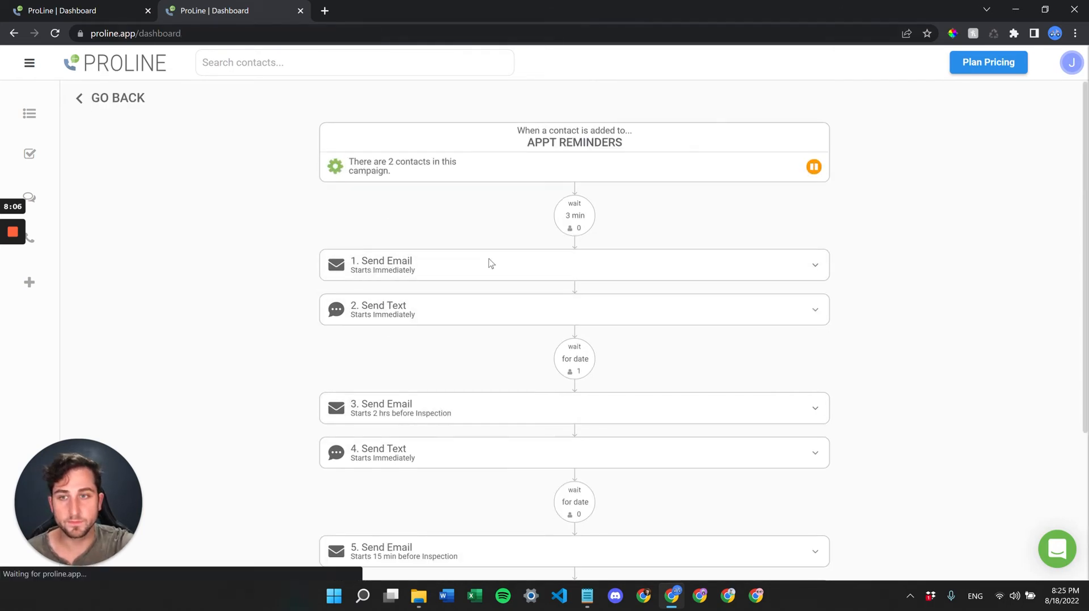
- Open the Reroof Follow-Up campaign and look over its 3-min opening wait and steps
scroll(770, 292, "right", 10)
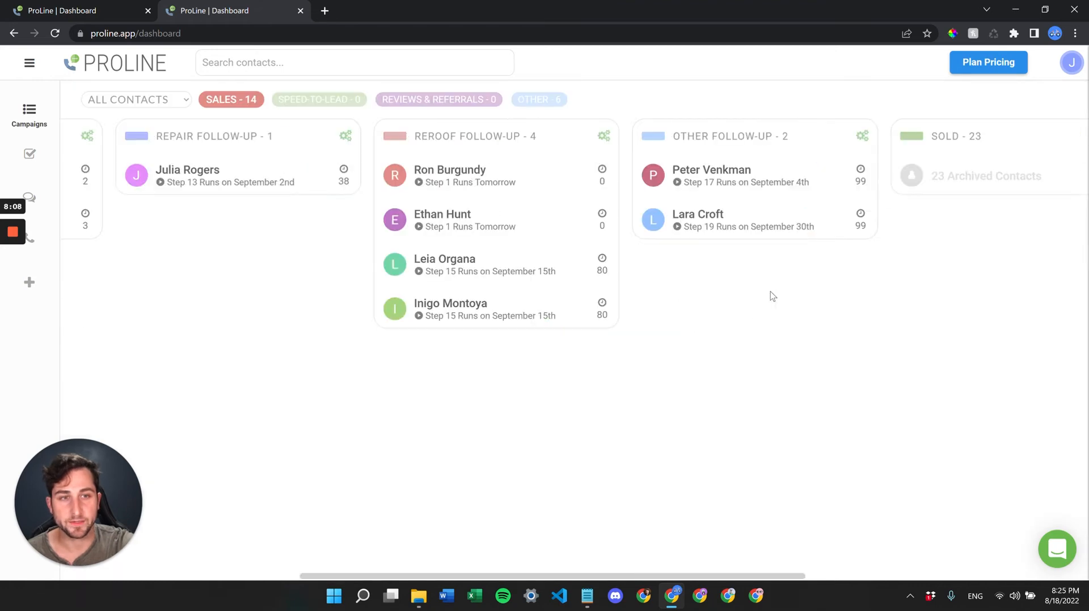
scroll(770, 291, "left", 2)
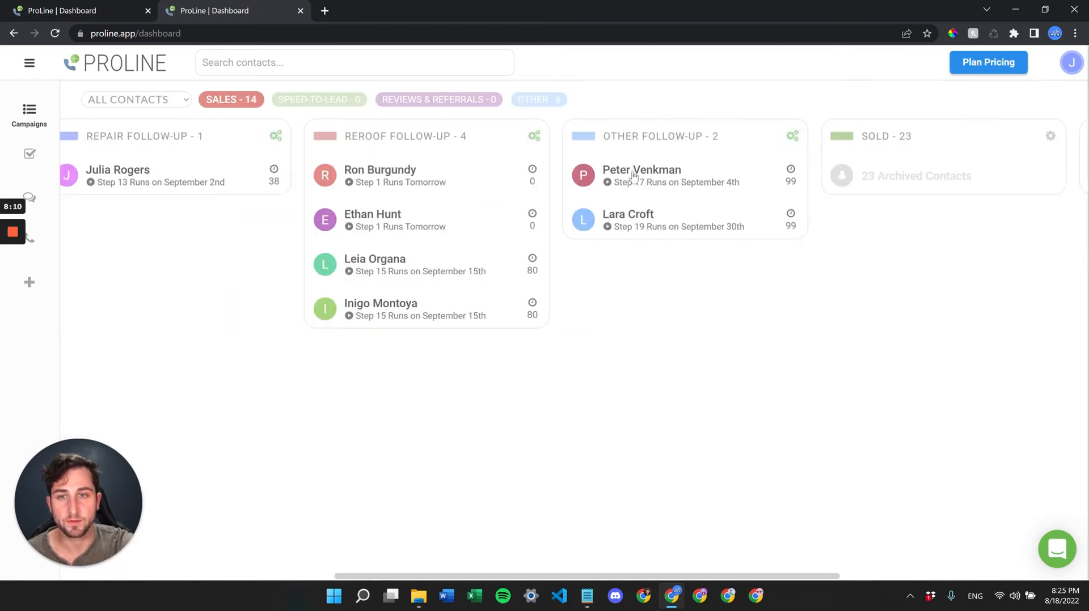
left_click(538, 137)
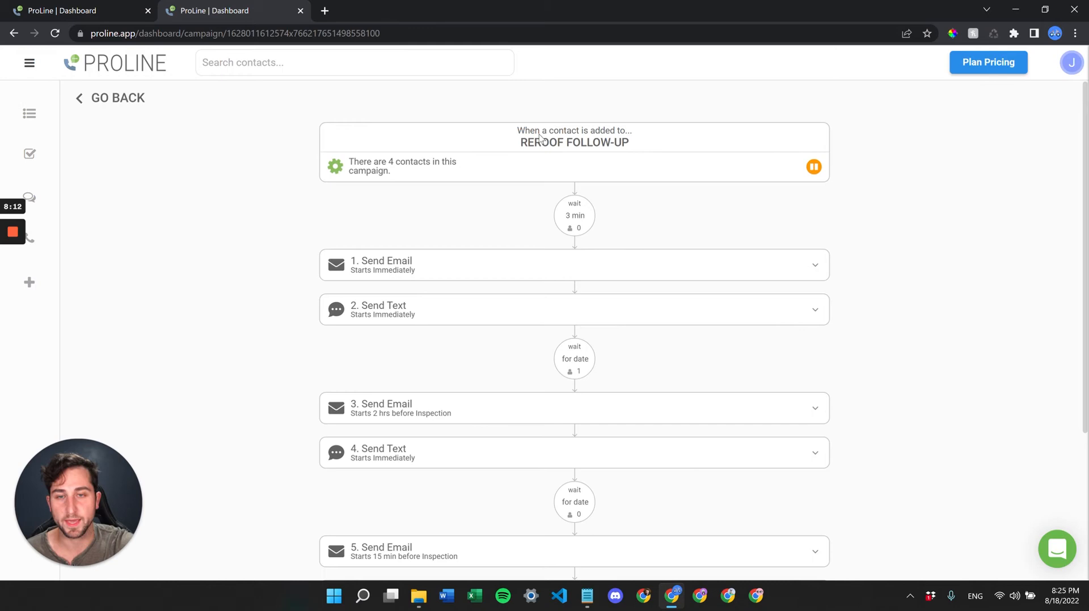
scroll(552, 325, "down", 2)
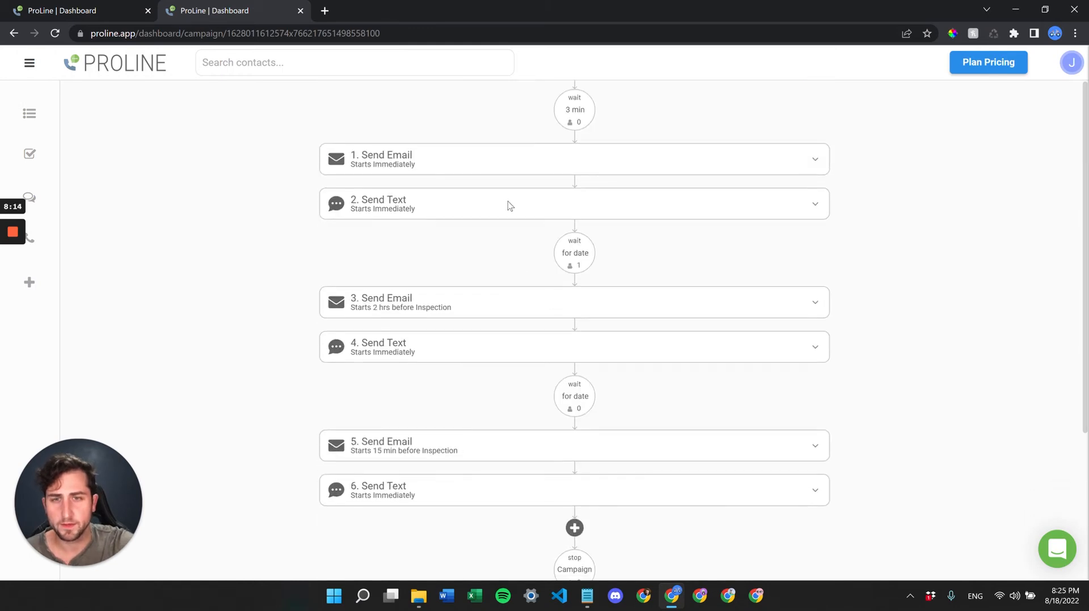
scroll(508, 204, "down", 2)
scroll(508, 204, "up", 4)
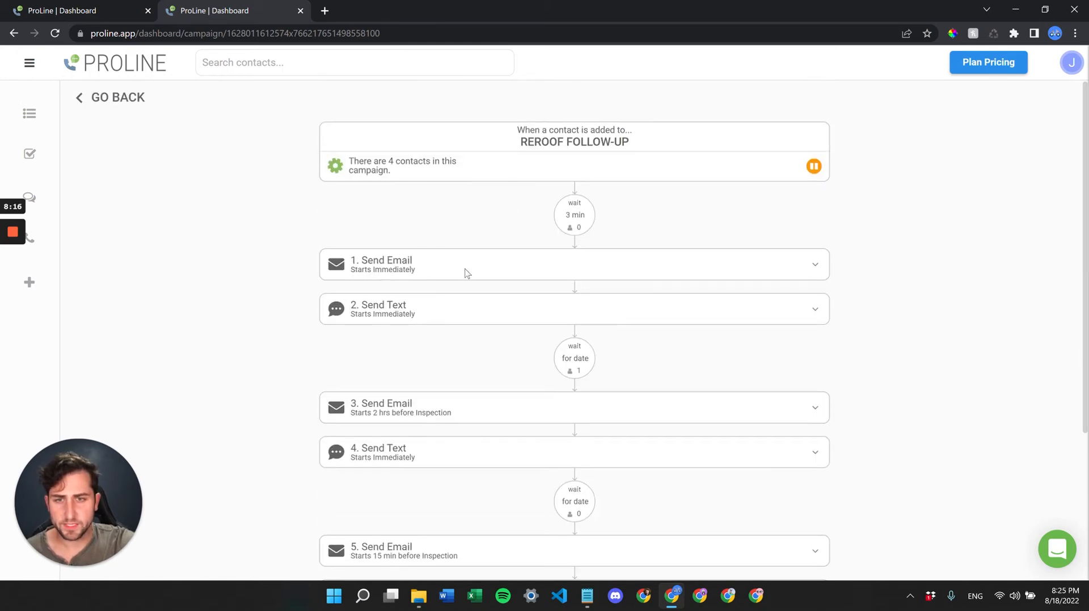
scroll(479, 369, "down", 1)
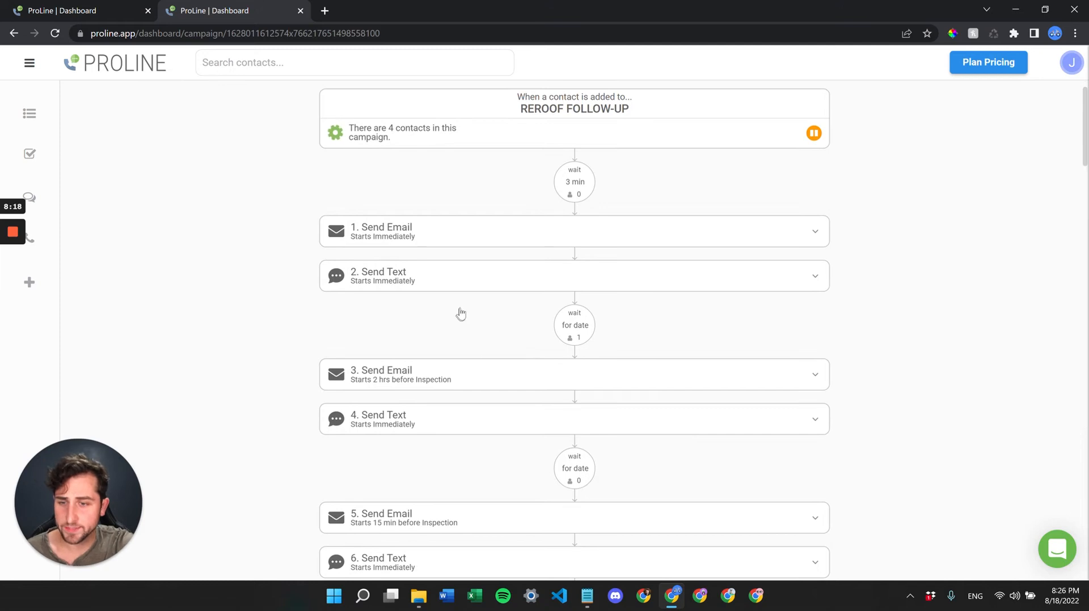
- Expand step 1 and change its action type from Send Email to Assign Contact
left_click(444, 240)
scroll(471, 291, "down", 2)
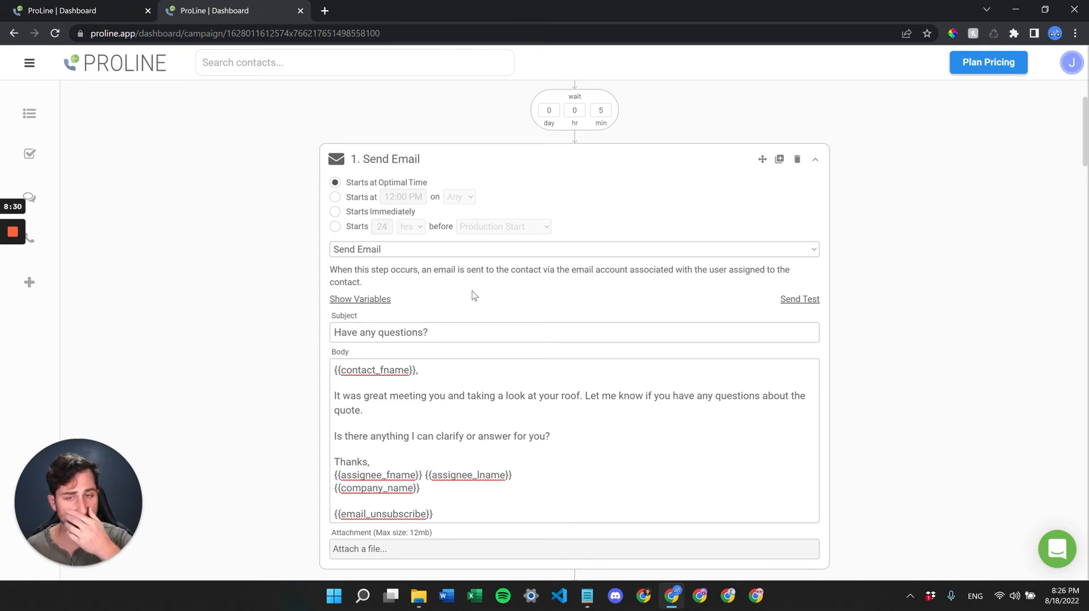
left_click(476, 252)
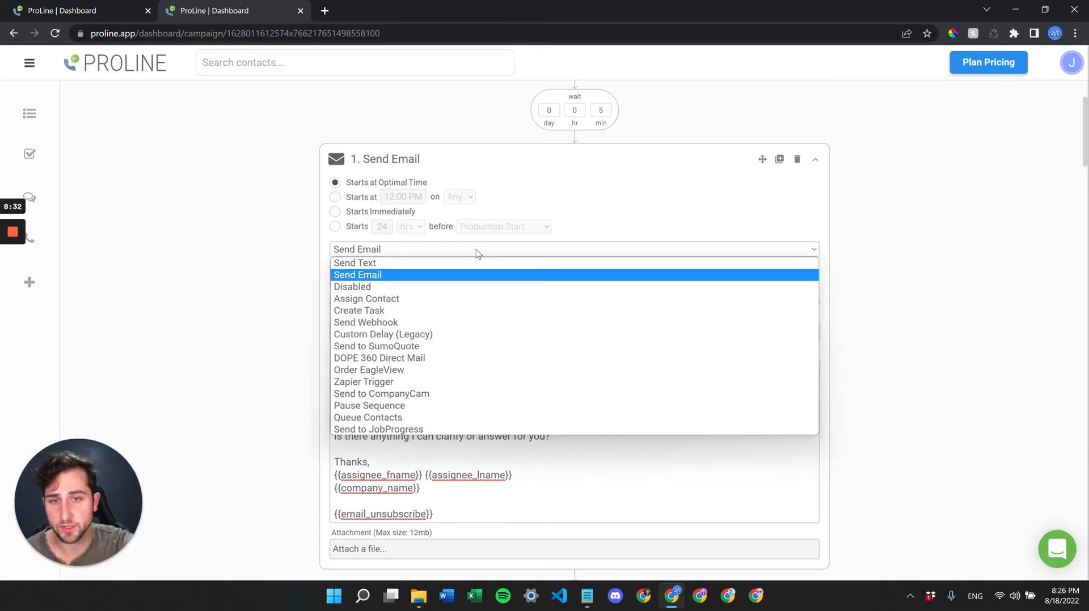
left_click(432, 301)
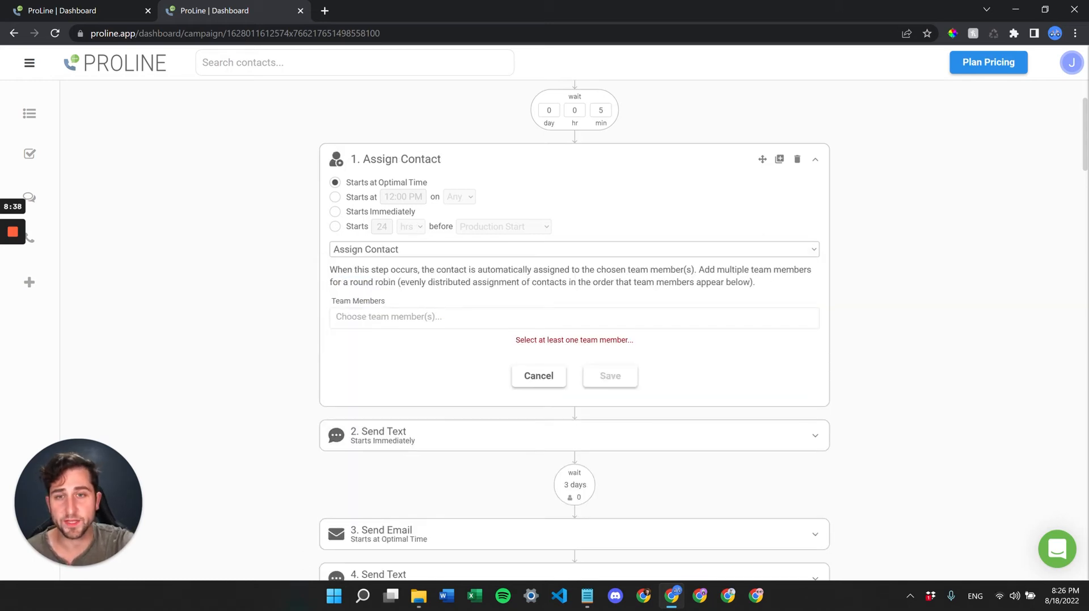
scroll(447, 328, "up", 1)
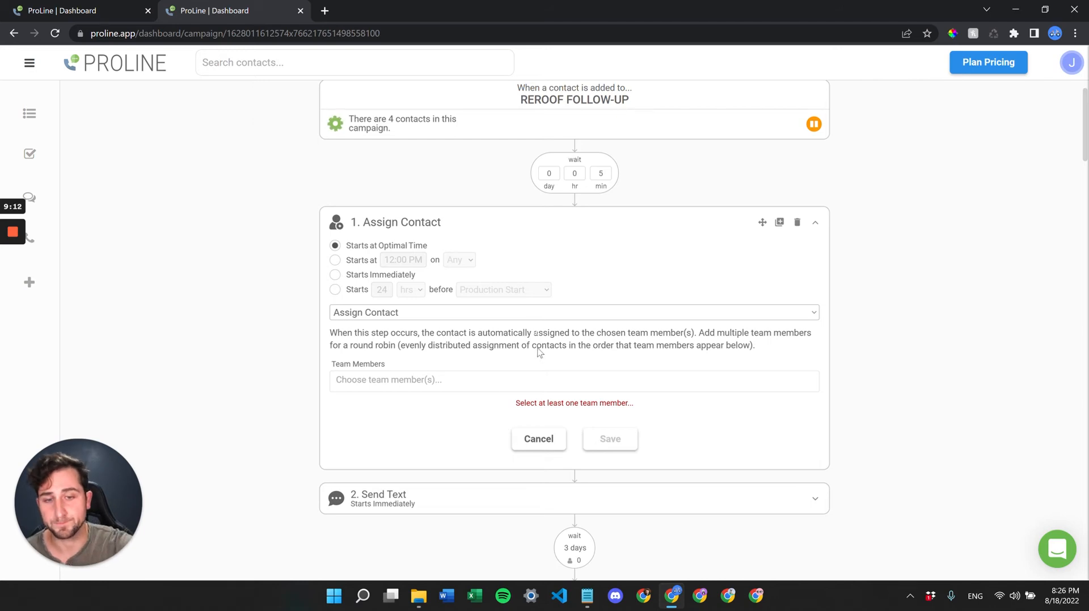
- Pick Create Task for step 1, cancel so it stays Send Email, and collapse it
left_click(537, 313)
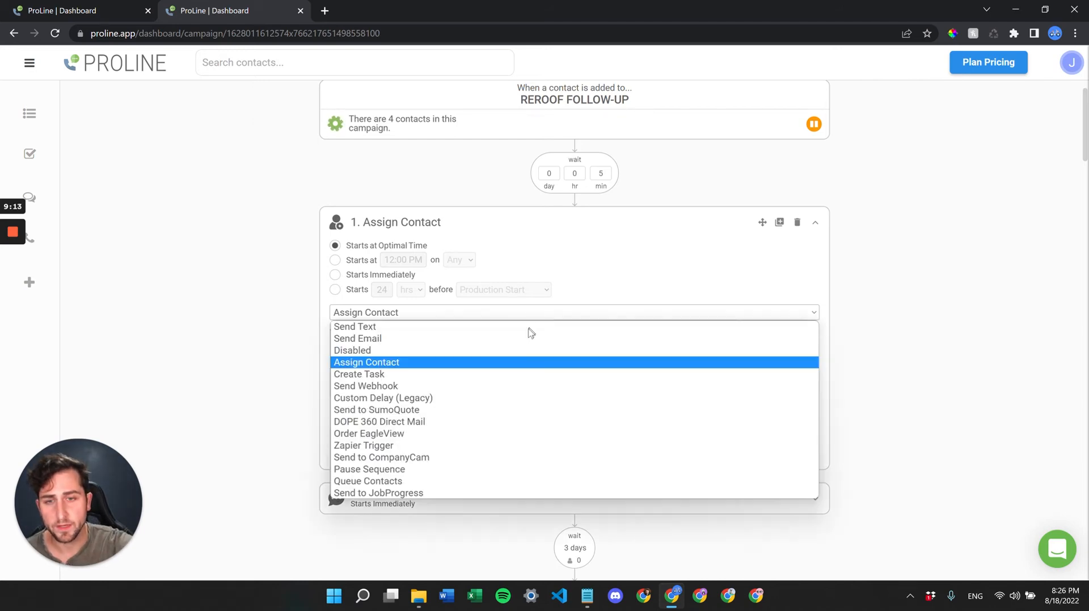
left_click(502, 375)
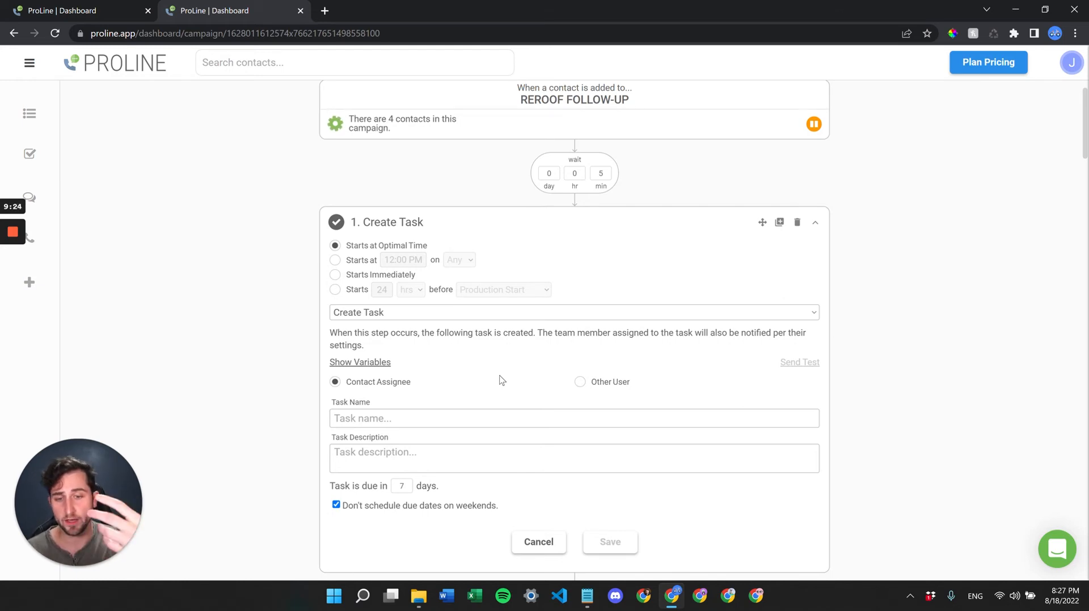
left_click(536, 544)
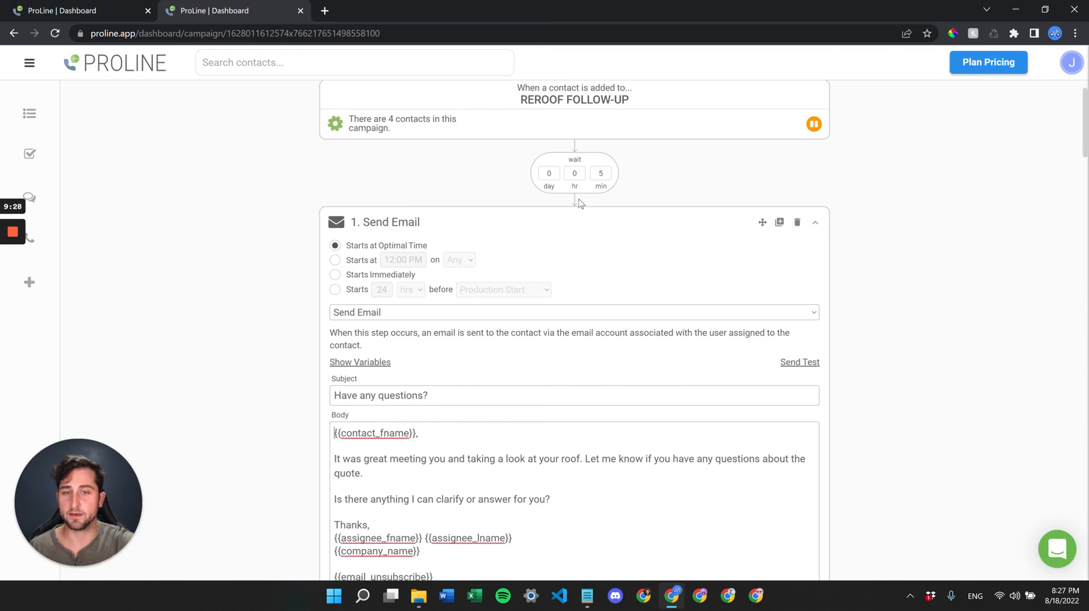
left_click(562, 223)
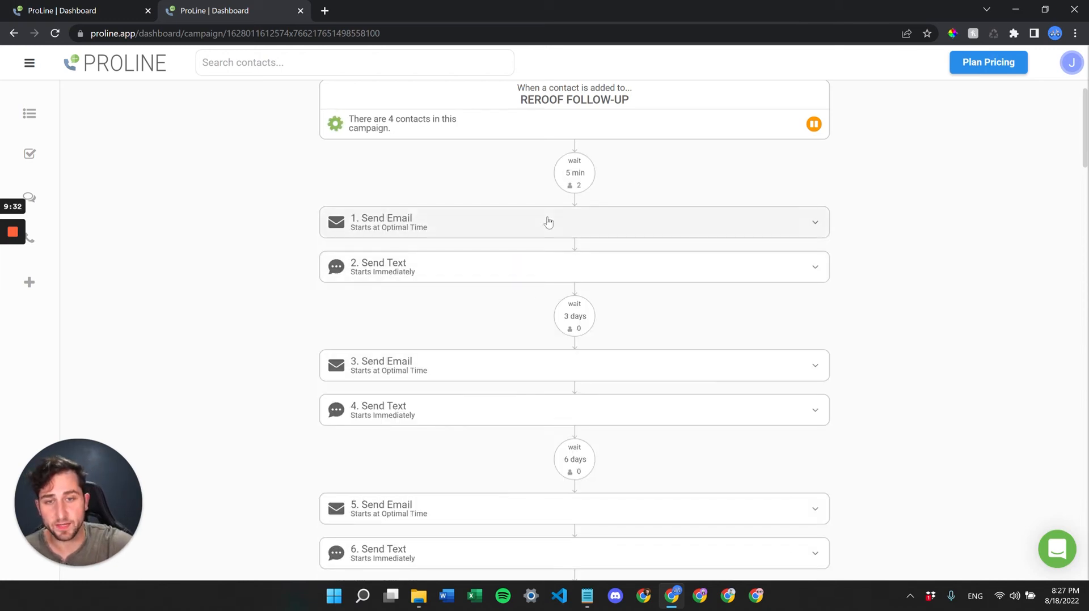
- Expand step 1 Send Email and show its action-type dropdown
scroll(572, 306, "down", 1)
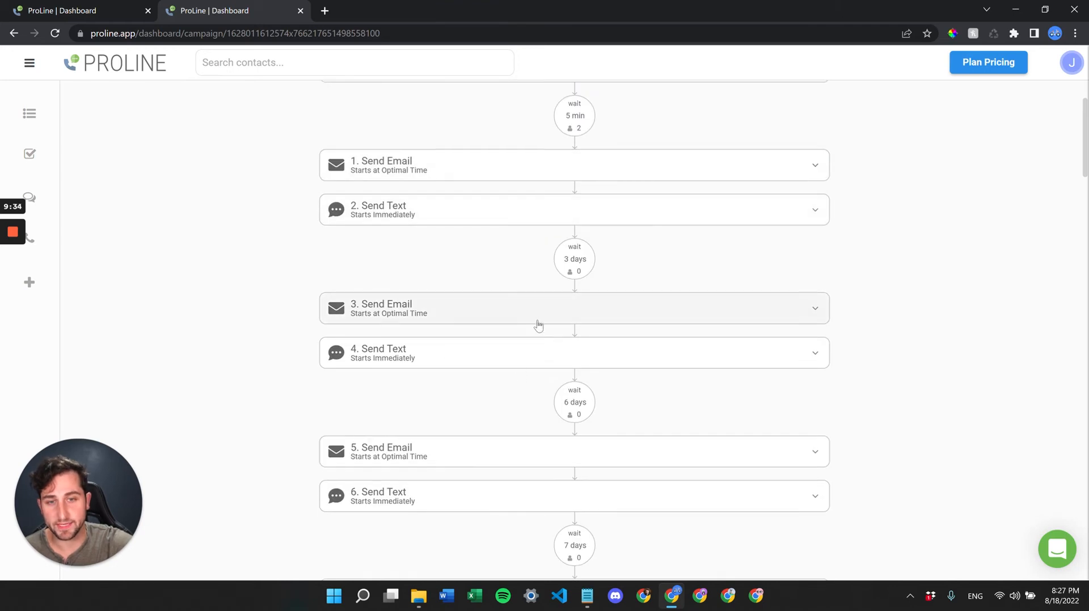
scroll(538, 398, "down", 1)
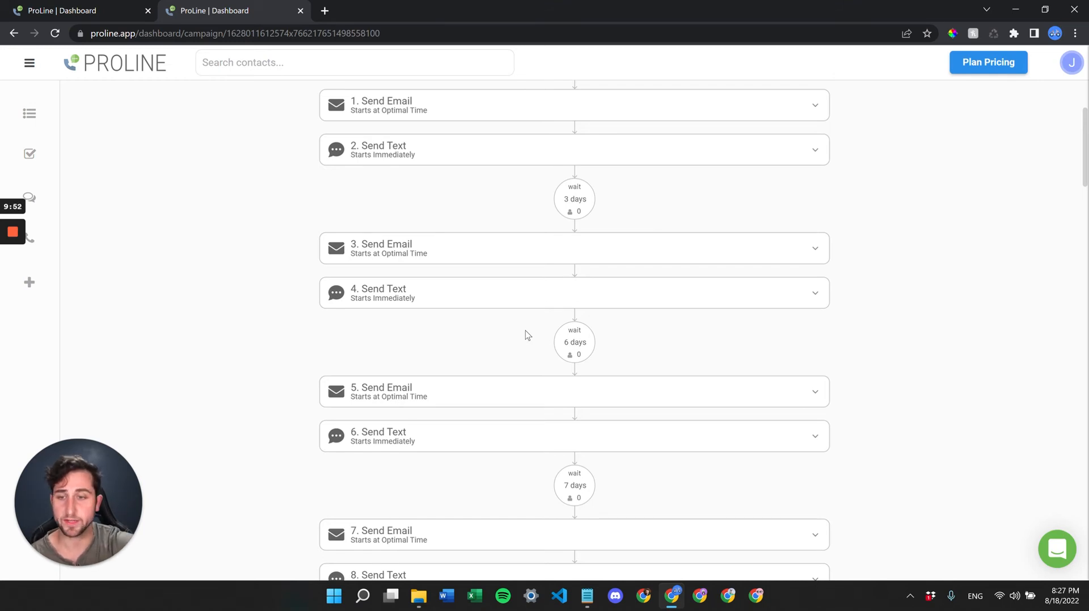
scroll(525, 331, "up", 1)
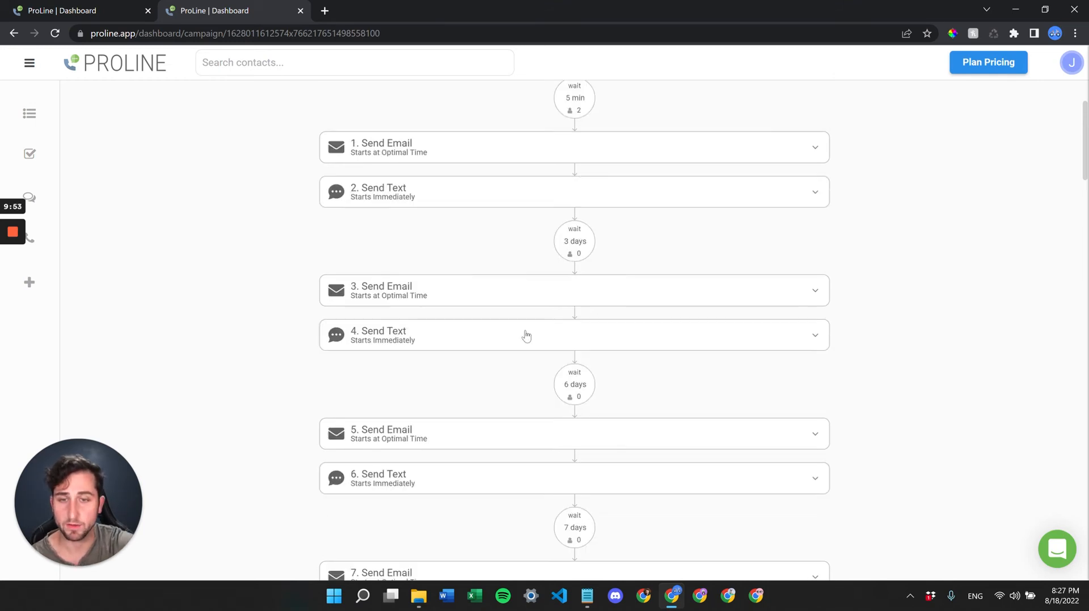
left_click(525, 142)
left_click(448, 238)
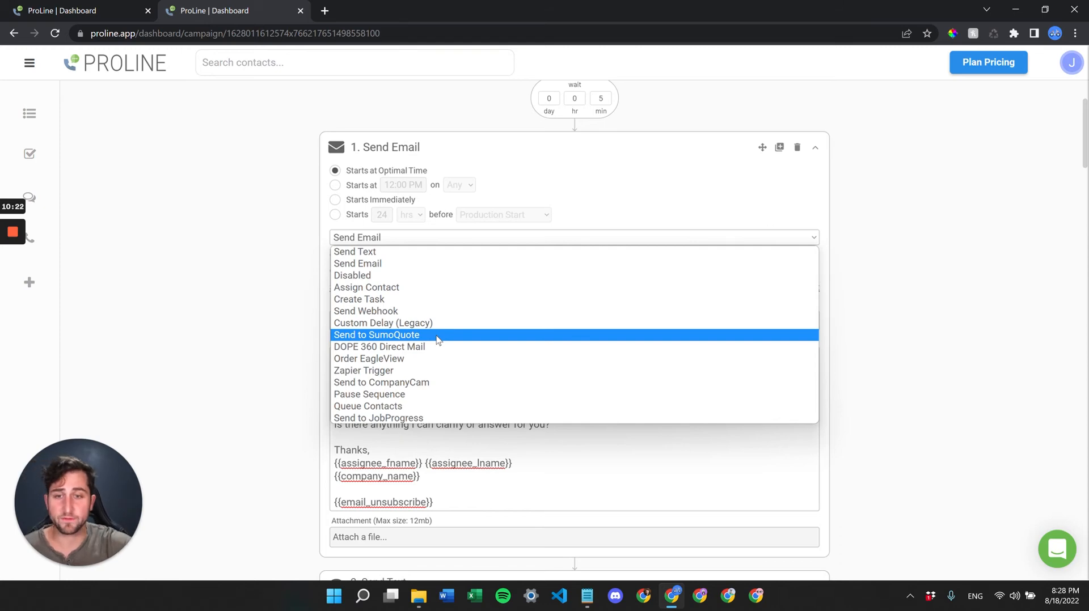
- Switch step 1's action from Zapier Trigger through Pause Sequence to Queue Contacts
left_click(420, 371)
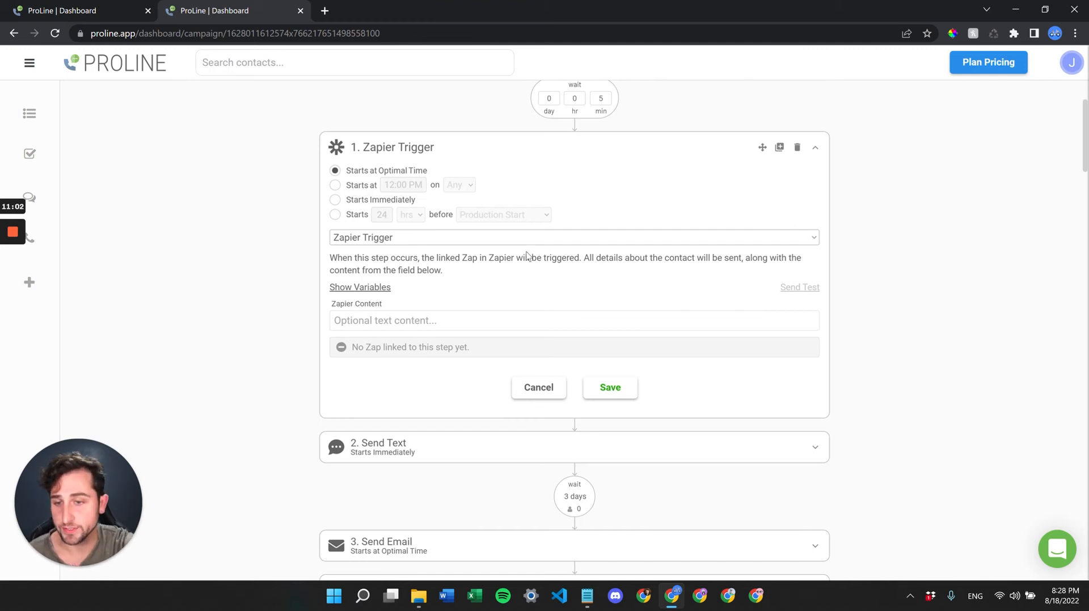
scroll(525, 252, "up", 2)
scroll(525, 252, "down", 1)
left_click(464, 274)
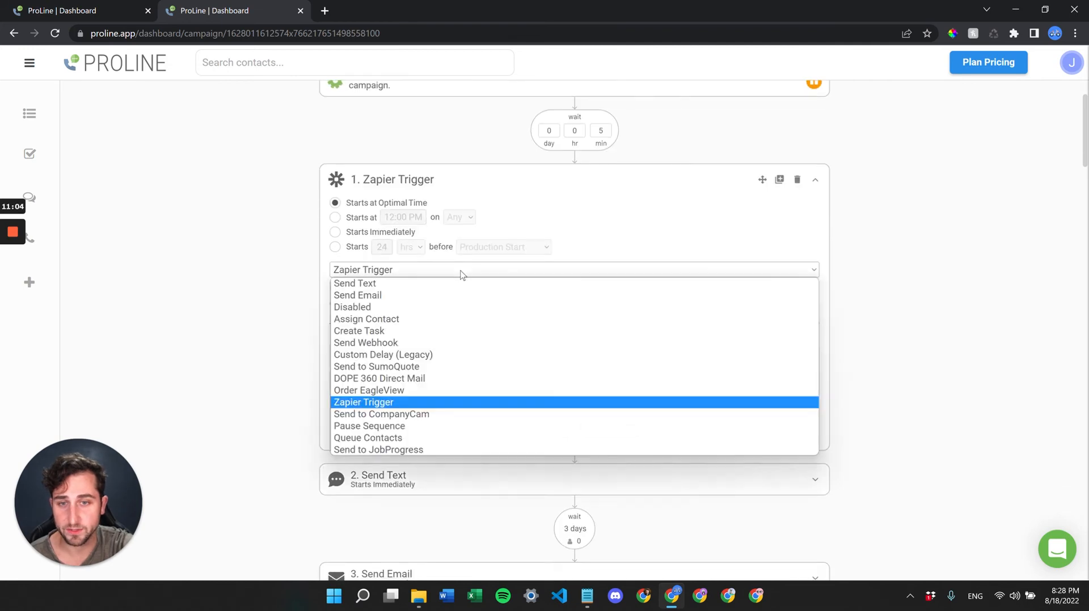
left_click(422, 428)
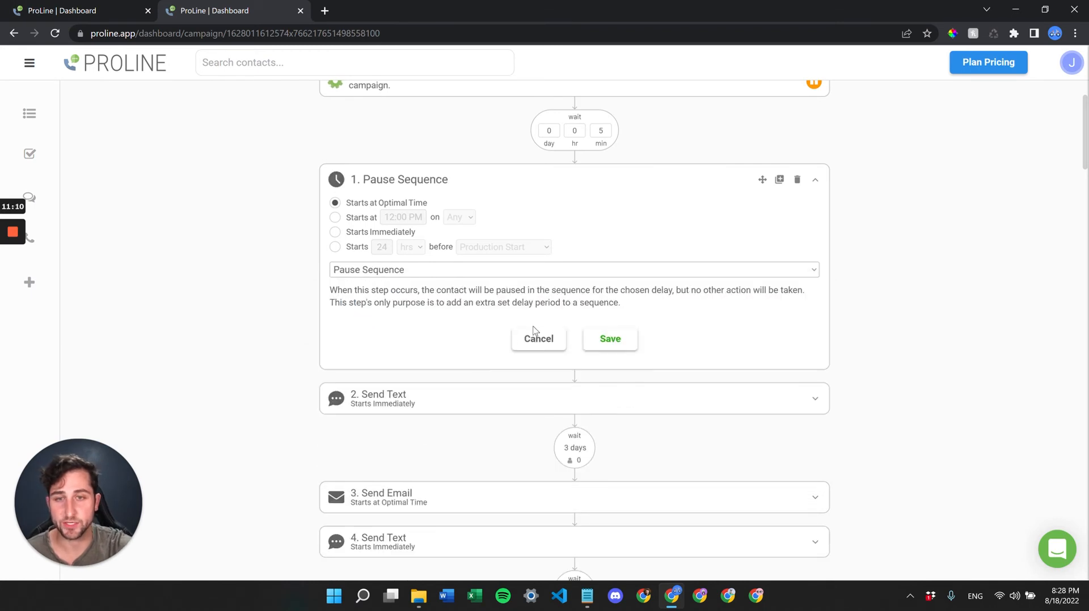
left_click(442, 274)
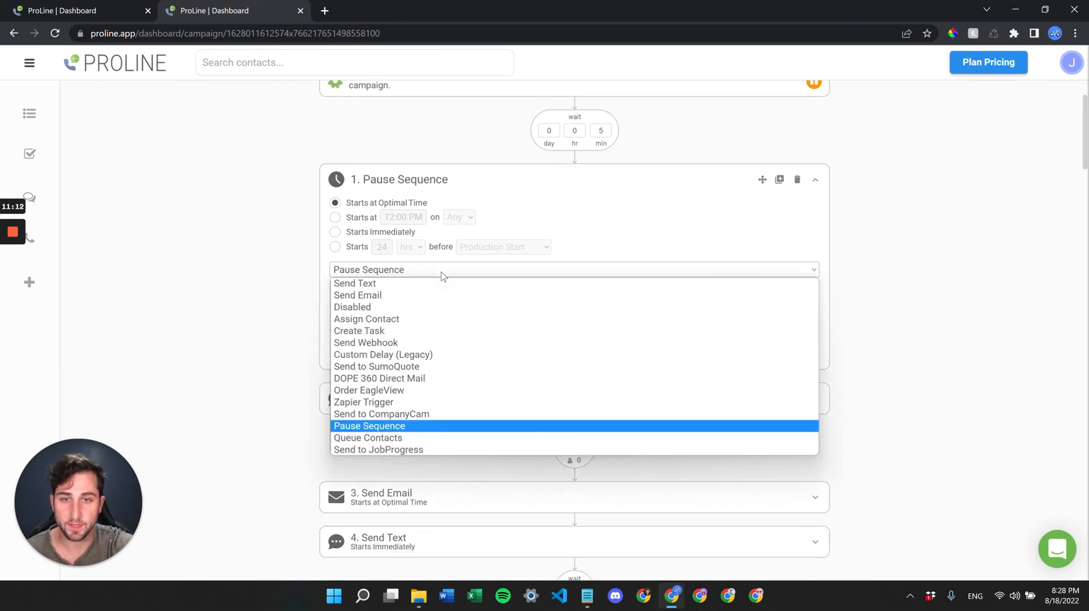
left_click(392, 439)
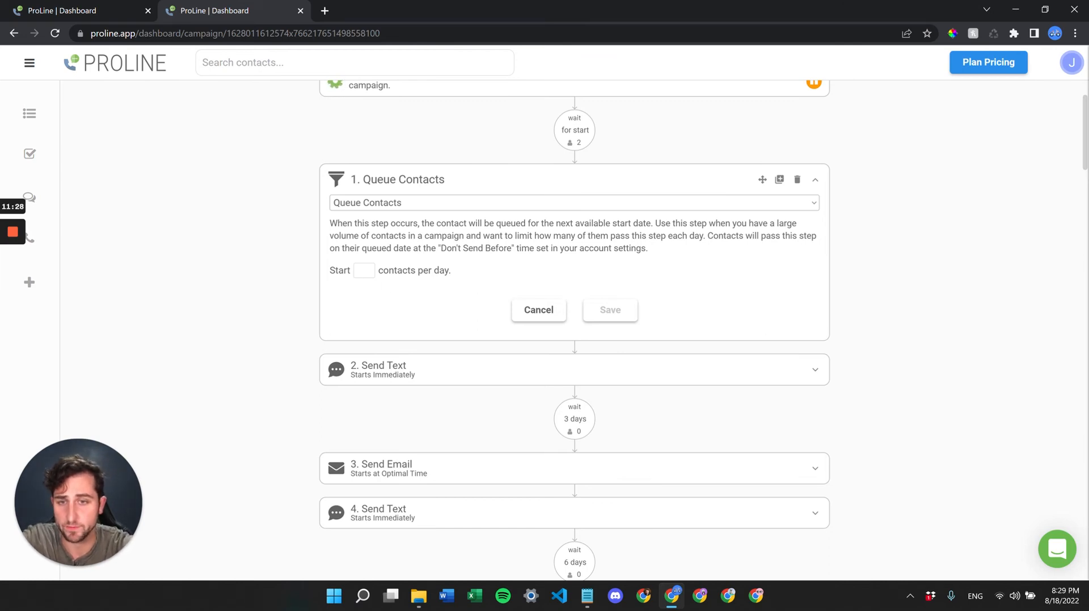
- Enter 30 in the Queue Contacts step's 'Start __ contacts per day' field
left_click(364, 272)
type("30")
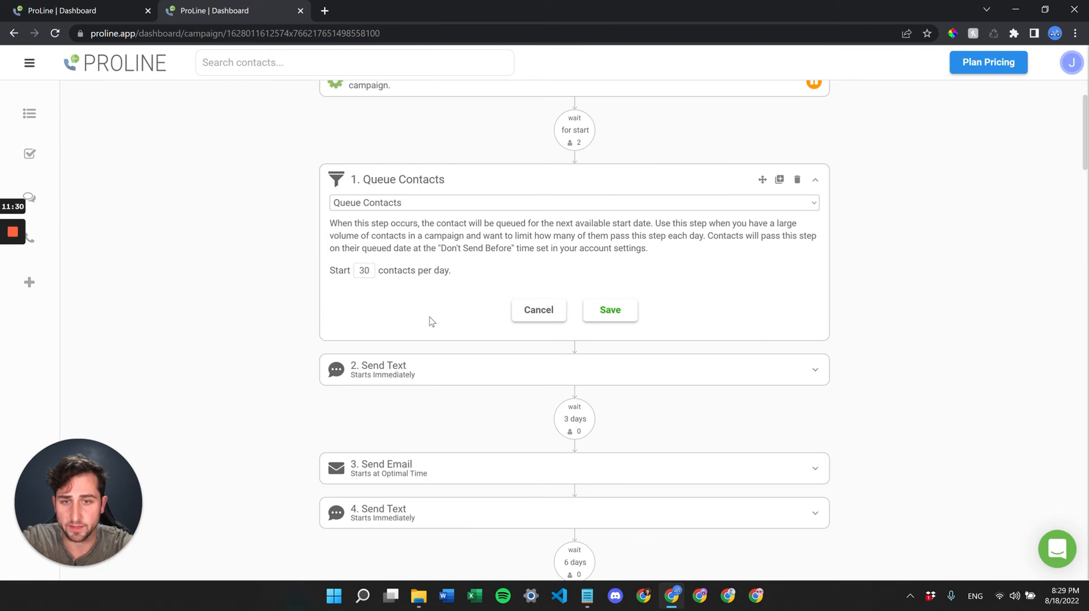
scroll(430, 318, "up", 1)
scroll(431, 322, "up", 1)
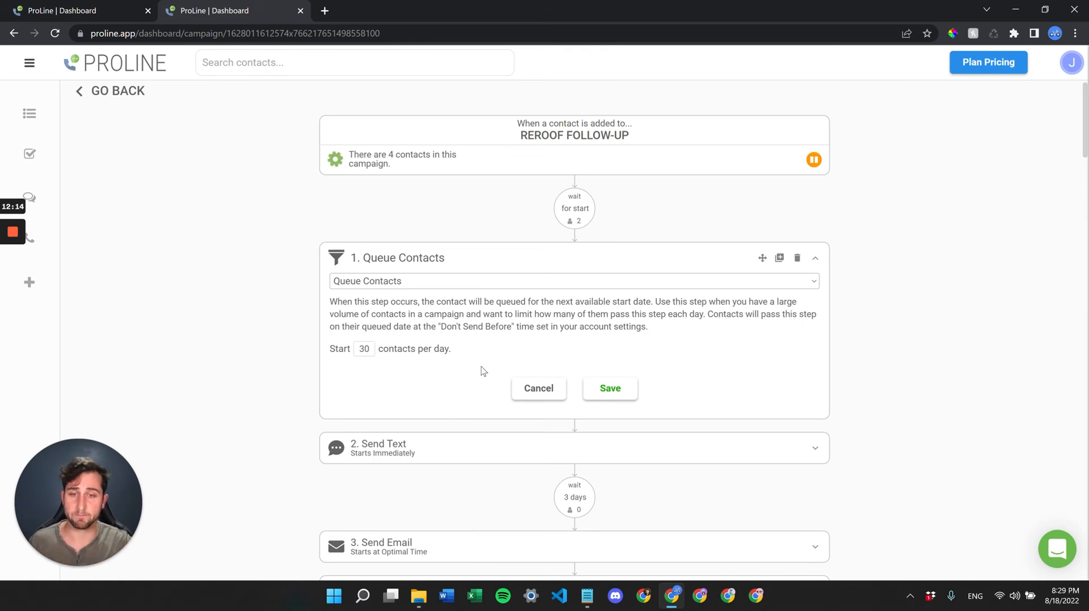
- Cancel the Queue Contacts edit, collapse step 1, and scroll to the campaign's final steps
left_click(532, 390)
left_click(498, 267)
scroll(554, 338, "down", 12)
scroll(555, 334, "down", 20)
scroll(555, 334, "down", 13)
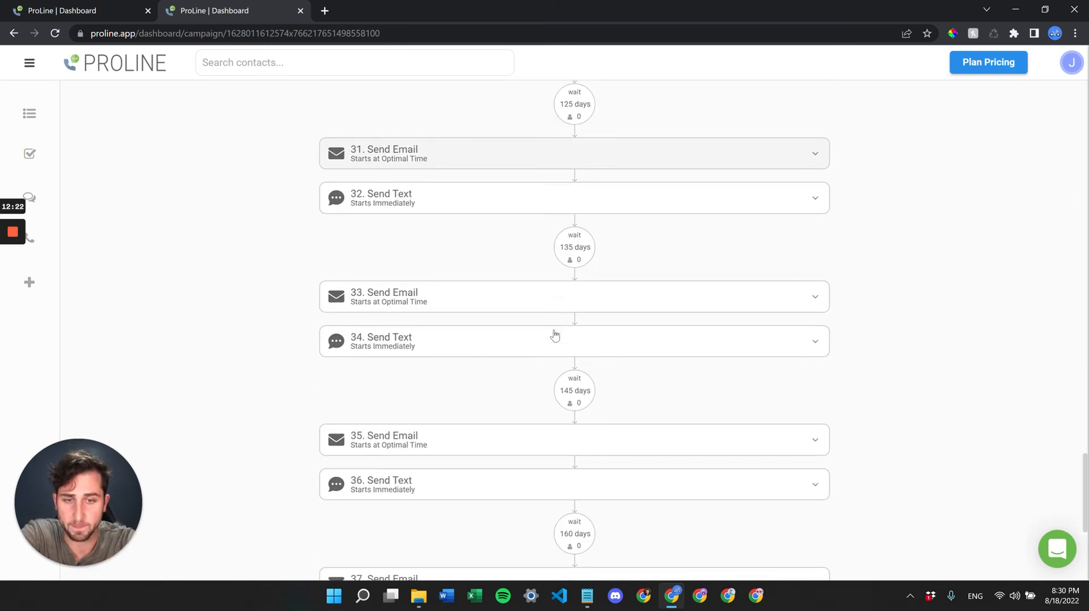
scroll(596, 199, "up", 6)
scroll(578, 383, "down", 1)
scroll(576, 385, "down", 19)
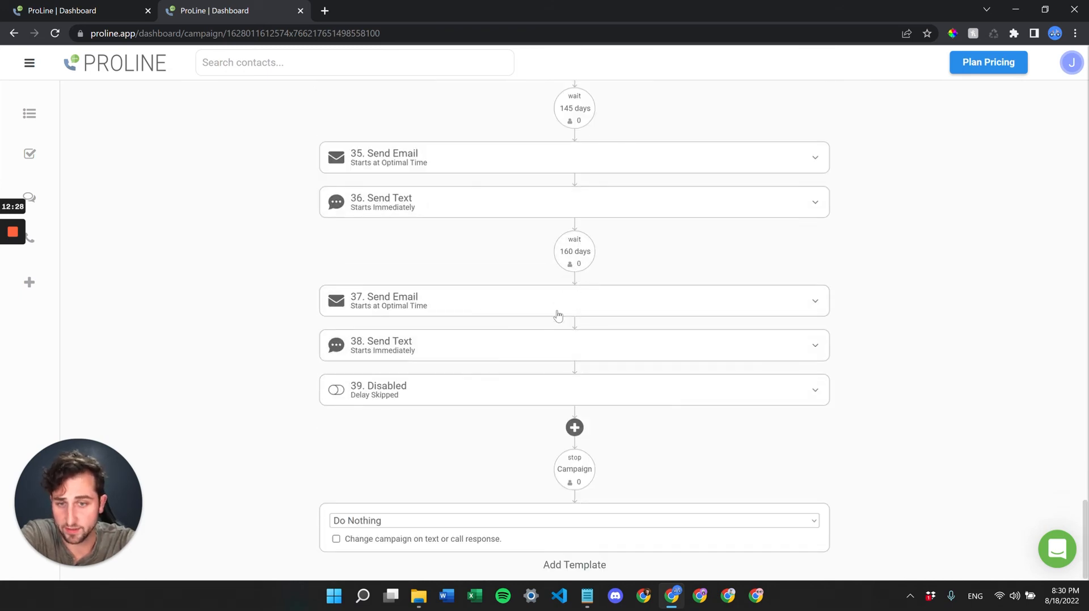
- Delete the disabled step 39
left_click(780, 398)
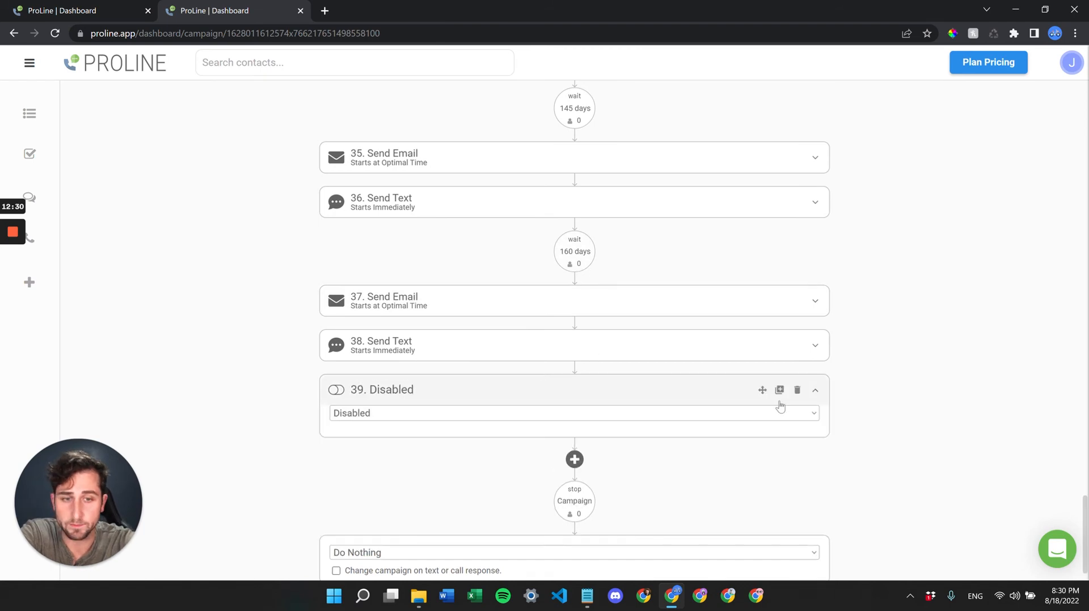
left_click(796, 392)
left_click(591, 275)
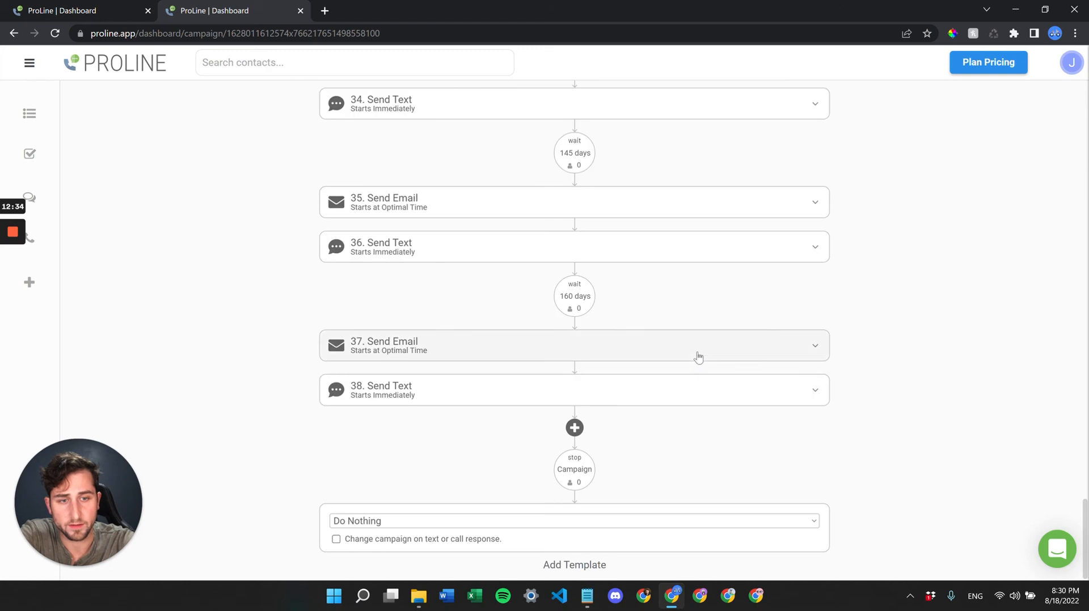
- Add a new step 39, leave its action Disabled, and request to duplicate it
left_click(574, 429)
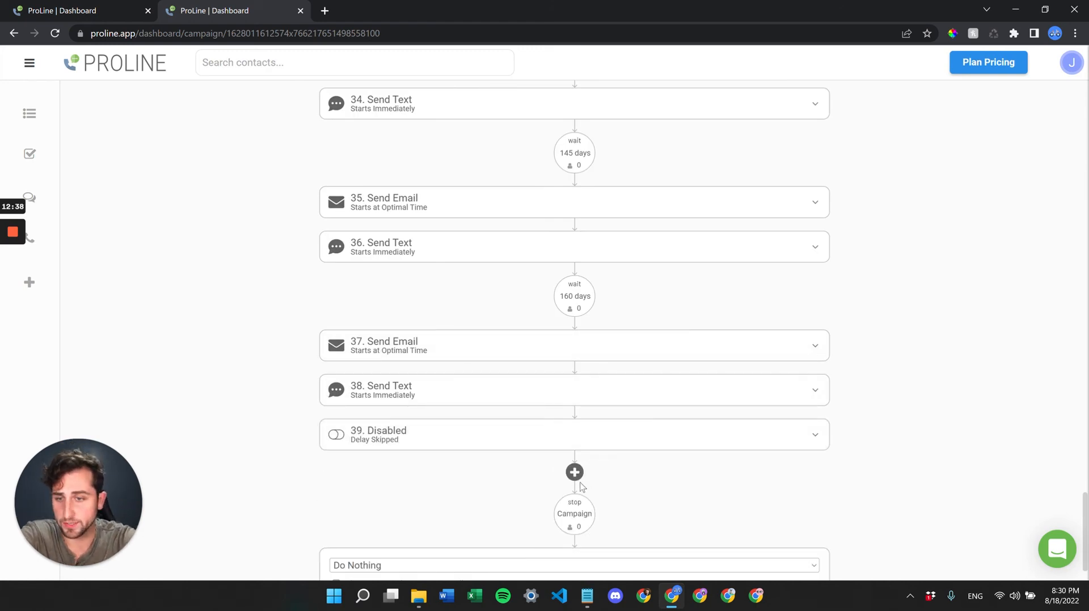
left_click(656, 436)
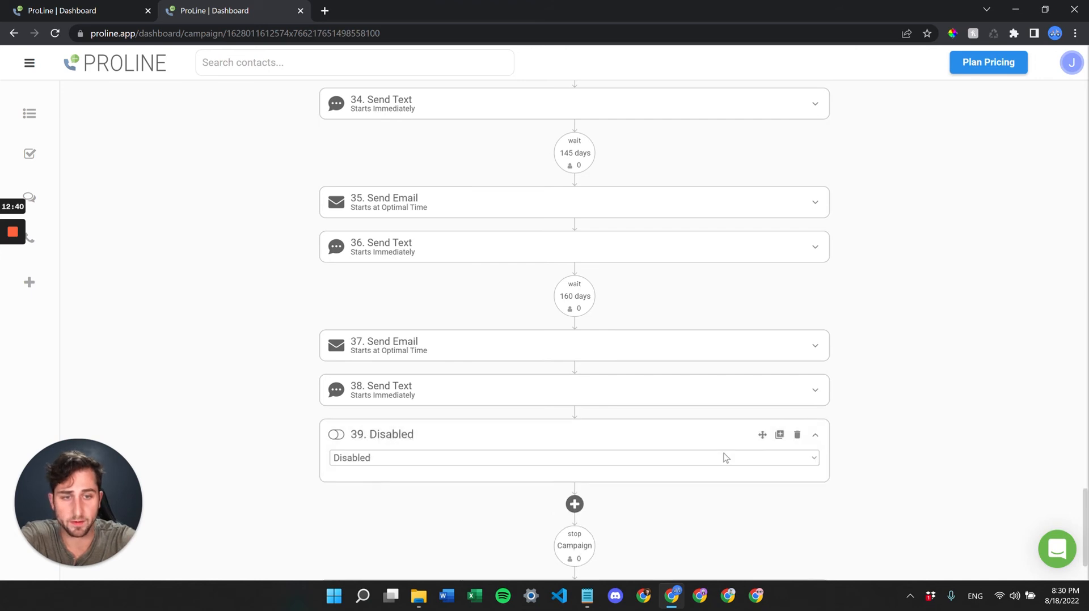
scroll(725, 457, "down", 1)
left_click(575, 439)
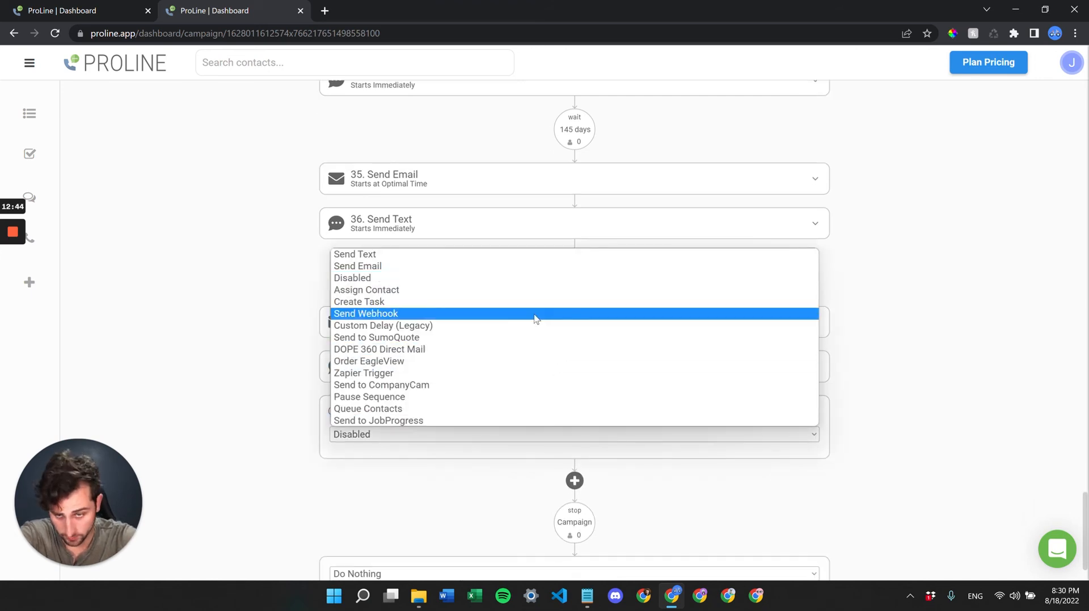
left_click(292, 450)
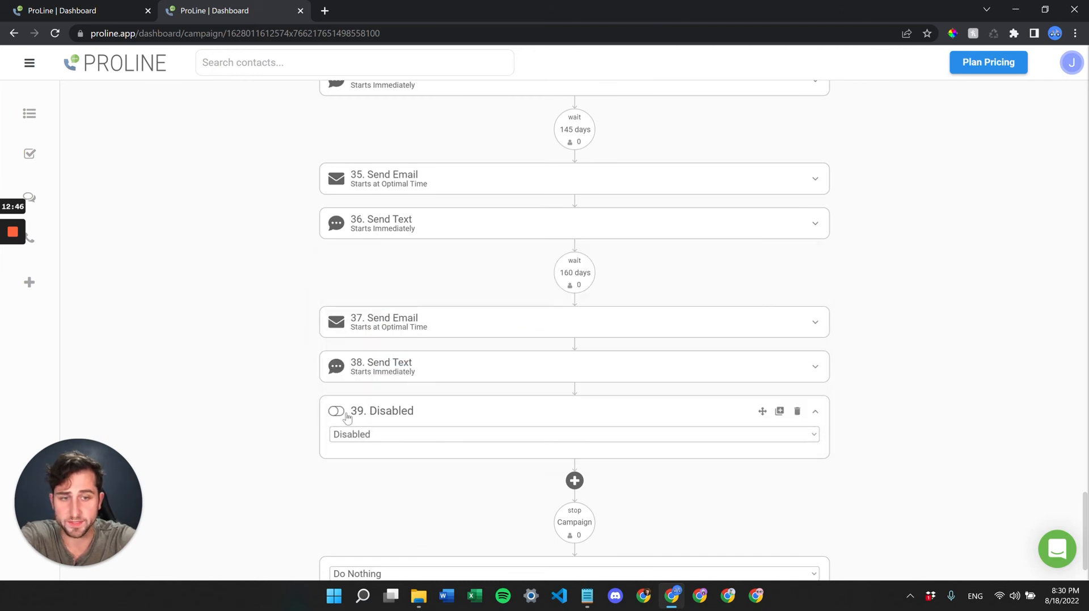
left_click(779, 412)
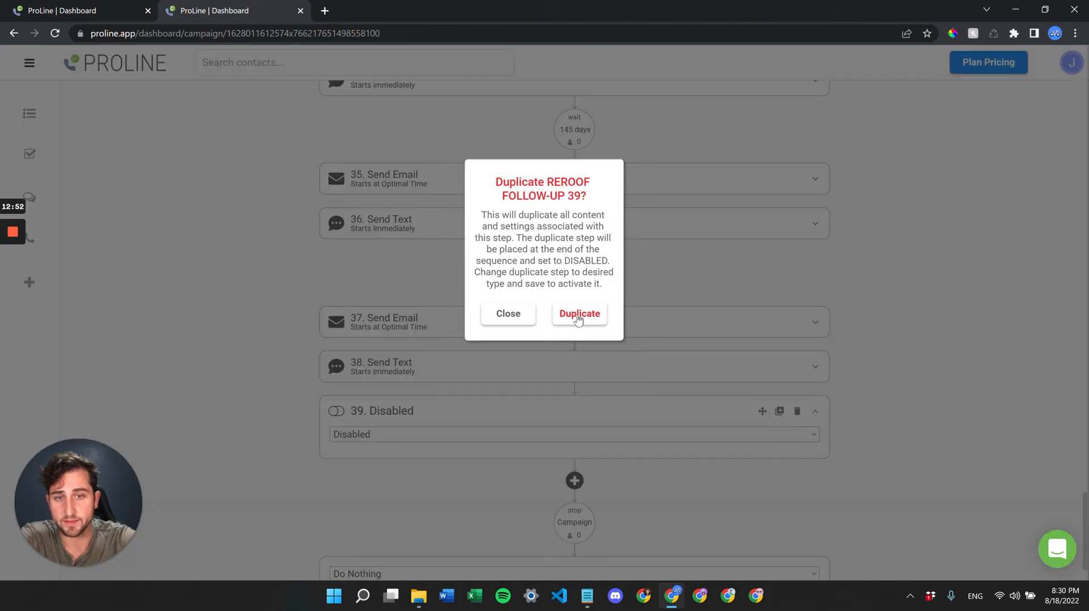
- Cancel duplicating step 39 and instead duplicate the step 37 Send Email
left_click(508, 316)
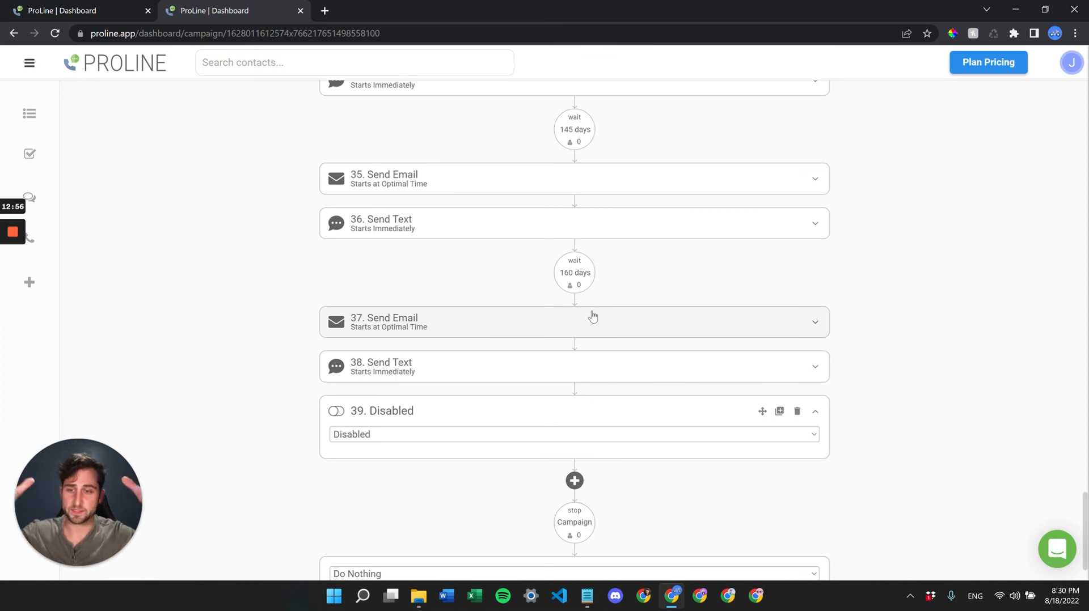
left_click(545, 325)
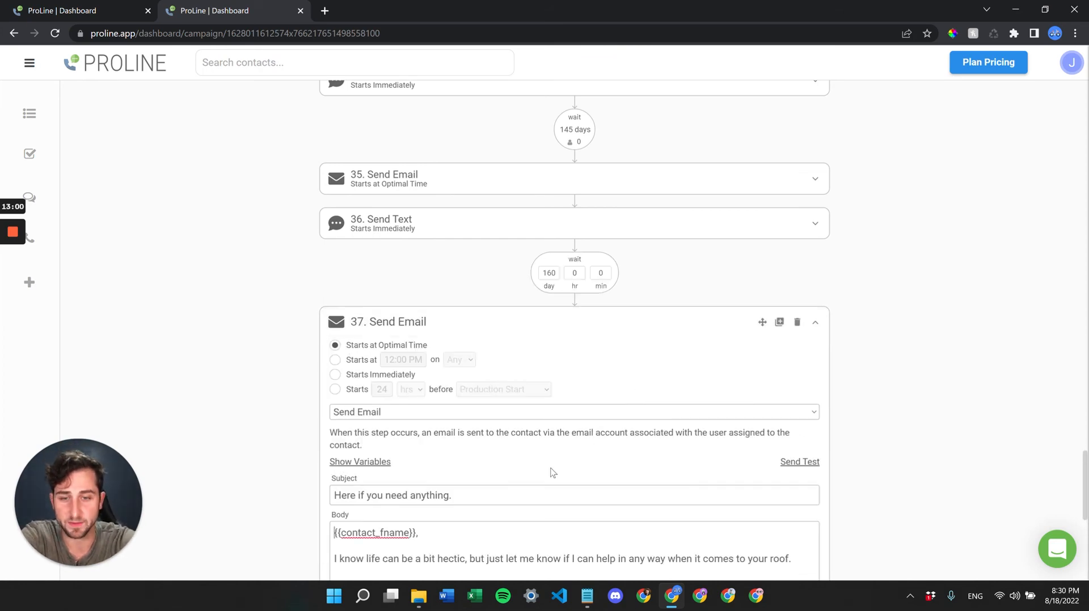
scroll(550, 472, "down", 2)
scroll(551, 472, "up", 2)
left_click(779, 353)
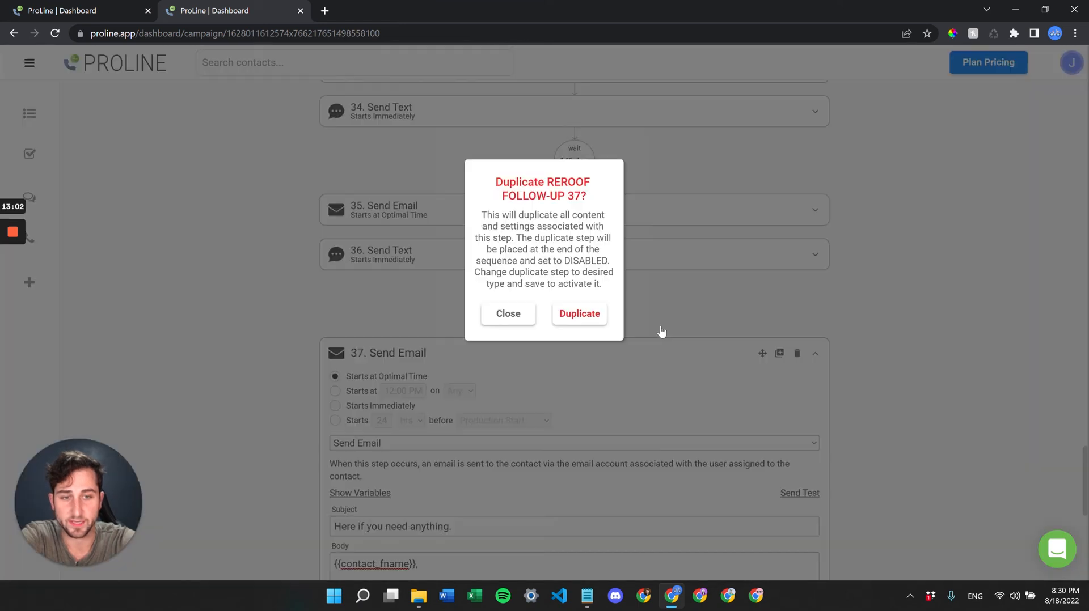
left_click(593, 320)
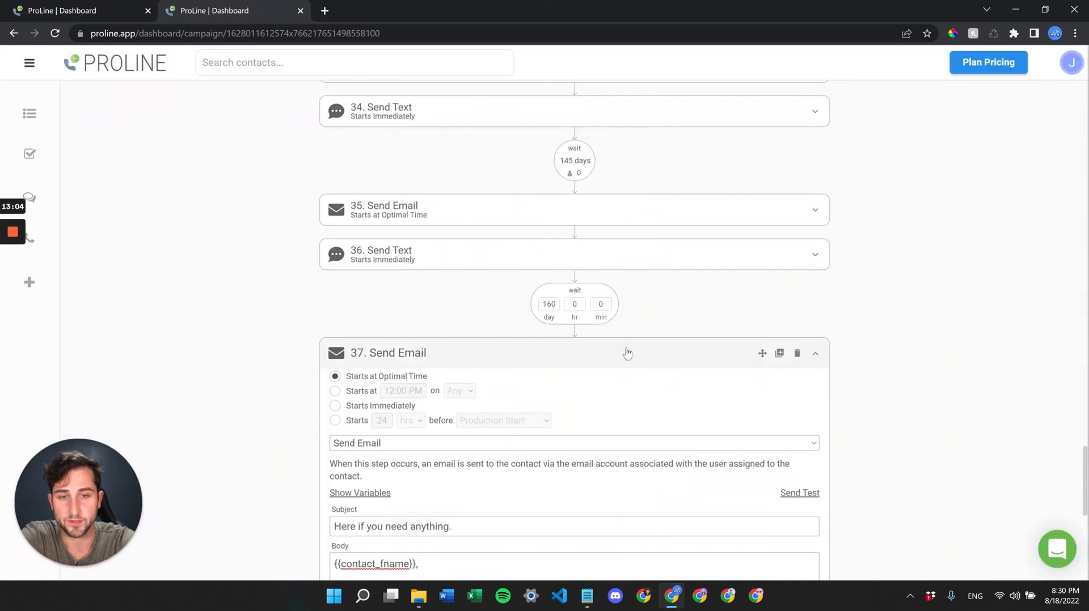
scroll(576, 440, "down", 1)
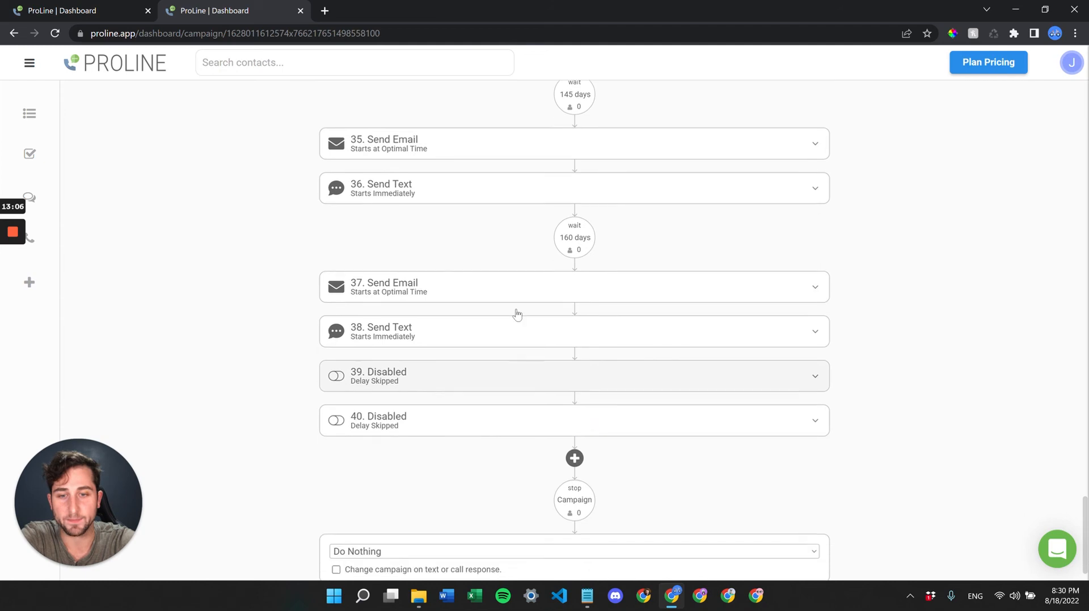
- Make step 40 a Send Email with 'Here if you need anything.' and save it
left_click(506, 432)
scroll(607, 444, "down", 1)
left_click(658, 404)
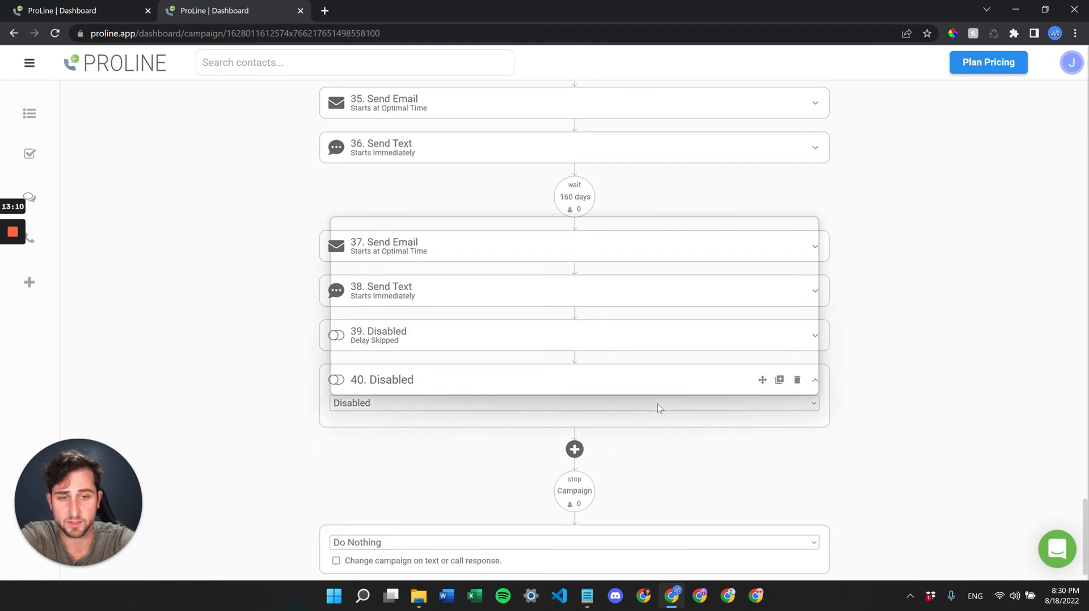
left_click(549, 236)
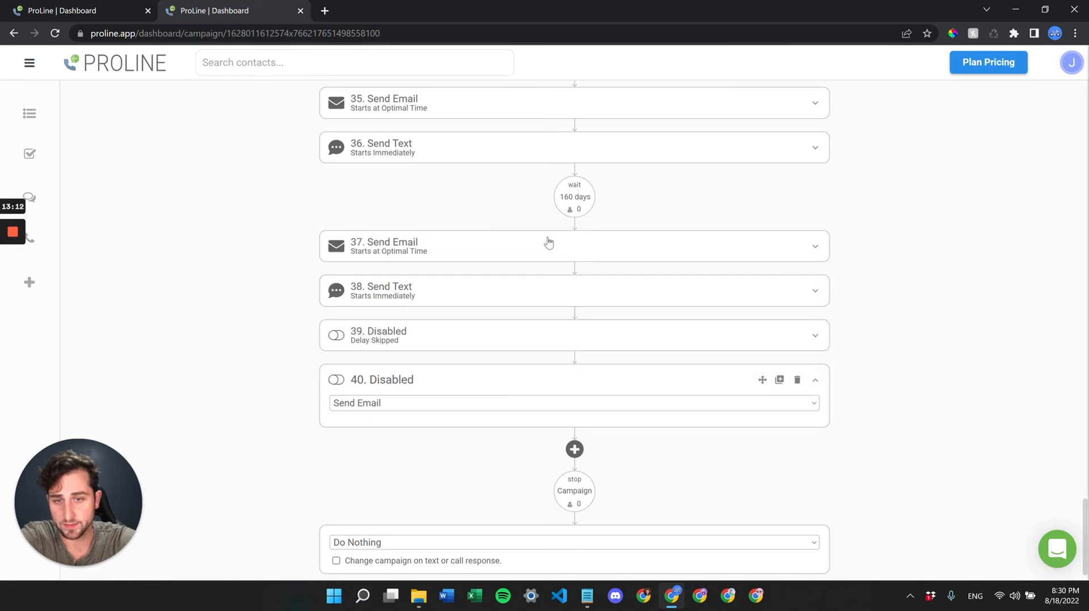
scroll(520, 390, "down", 8)
scroll(555, 440, "up", 2)
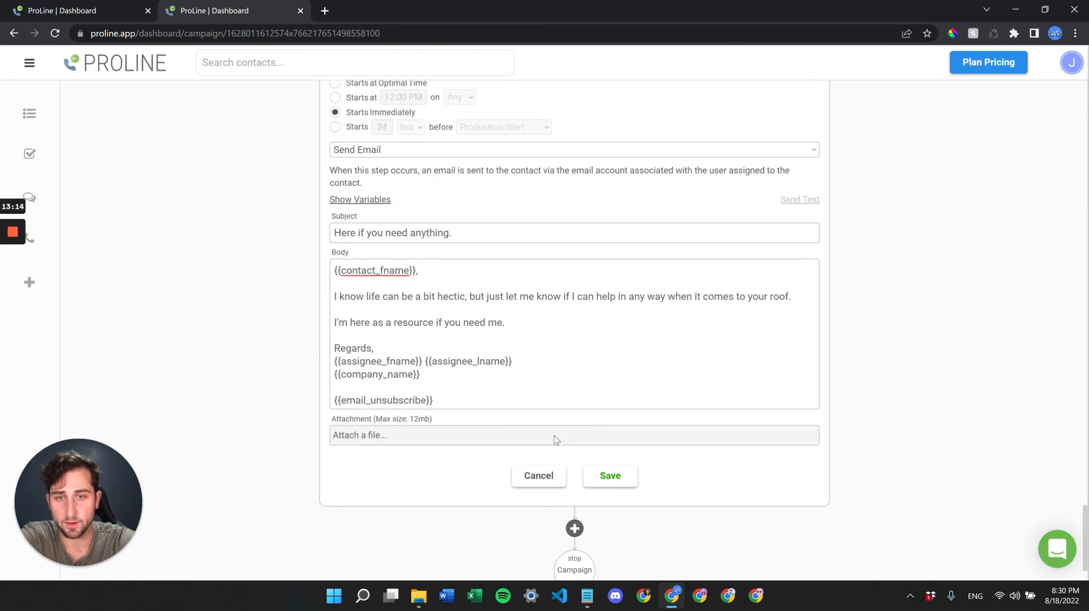
scroll(564, 266, "up", 1)
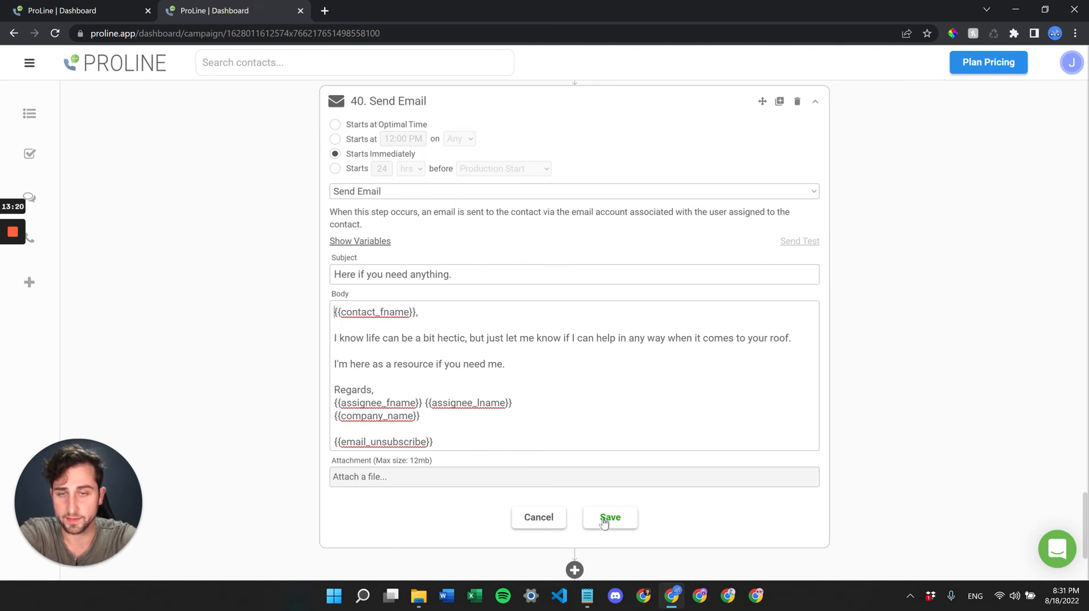
scroll(776, 187, "up", 1)
scroll(775, 187, "down", 2)
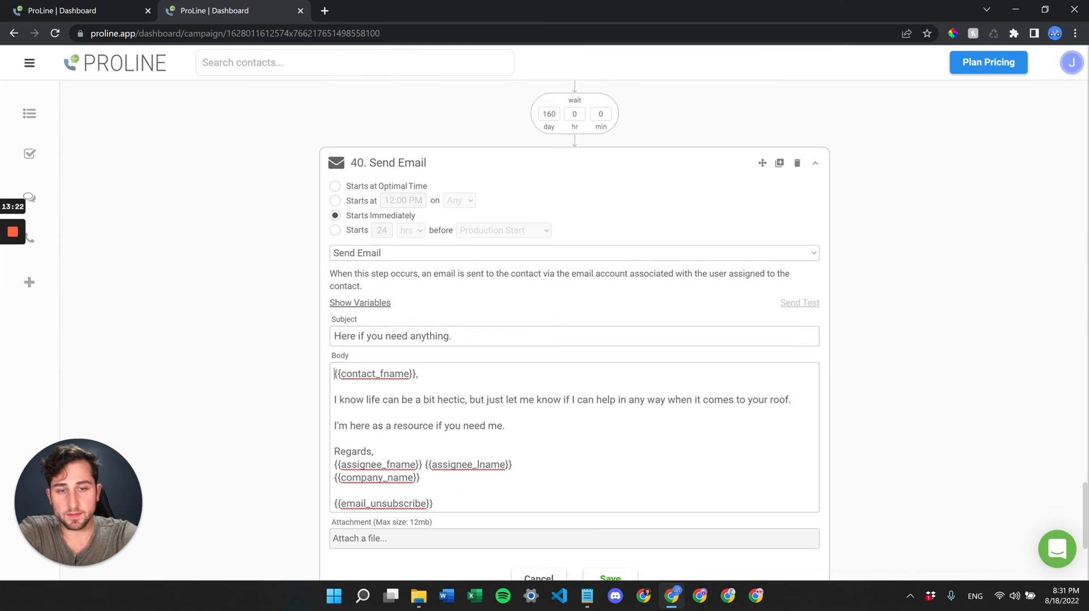
left_click(602, 473)
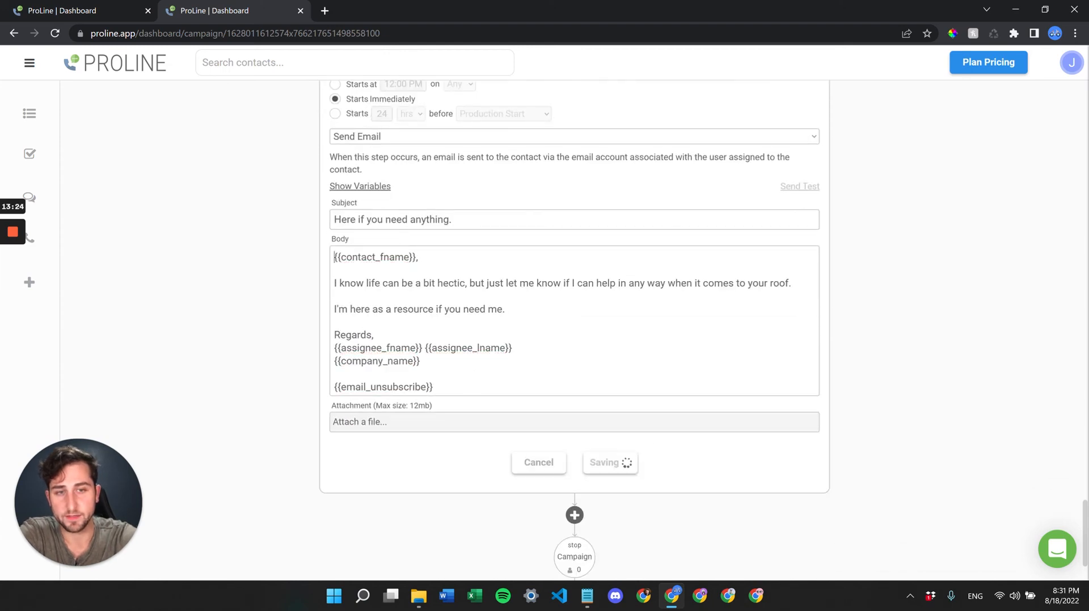
scroll(685, 324, "up", 1)
scroll(748, 261, "up", 1)
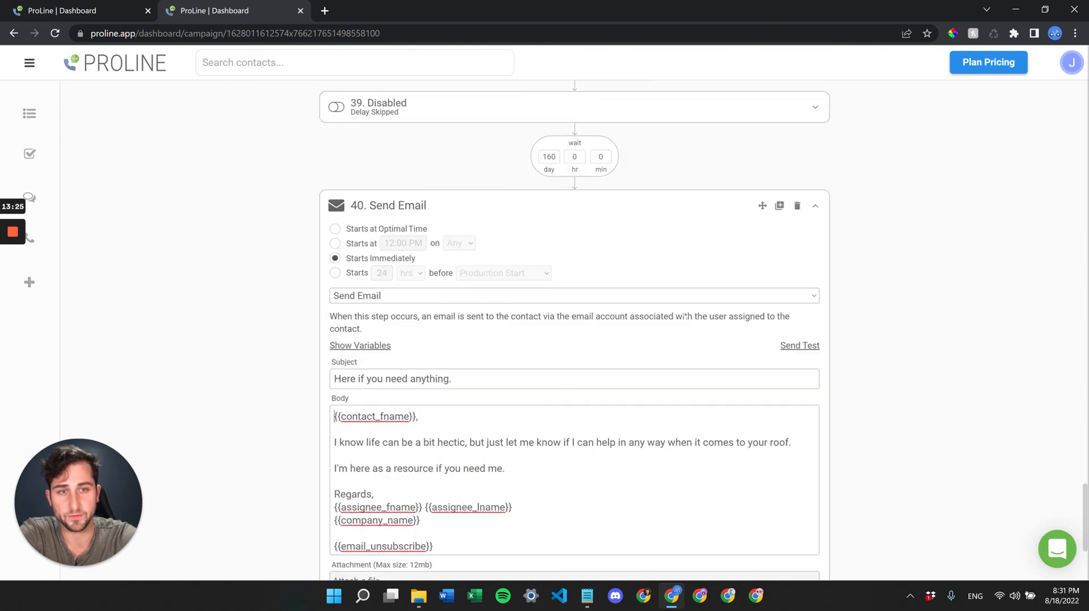
- Open step 40's move options, leave Beginning of Campaign selected, and cancel the move
left_click(763, 206)
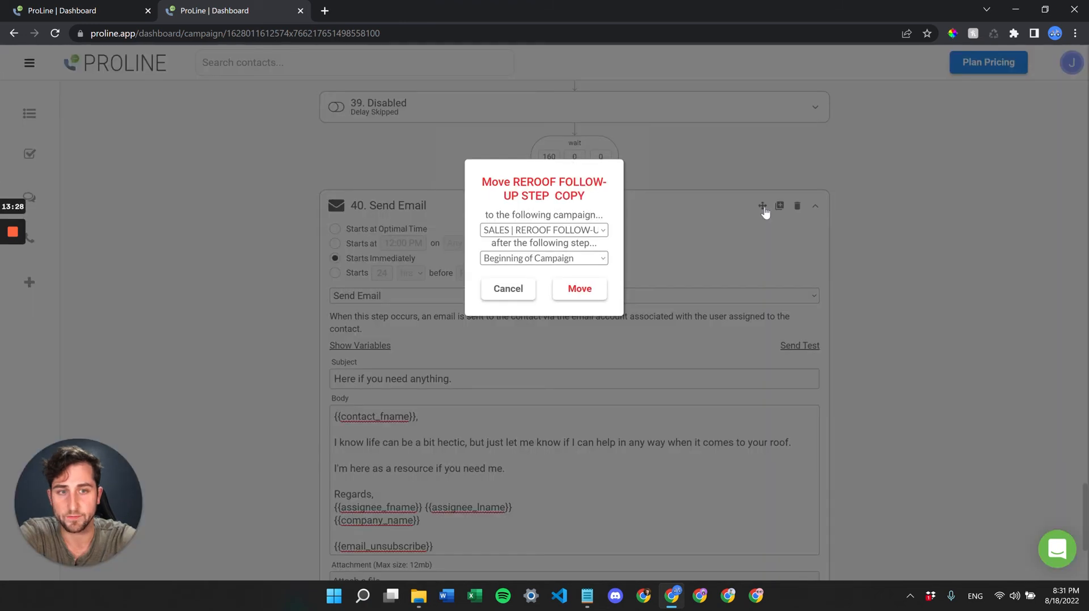
left_click(574, 260)
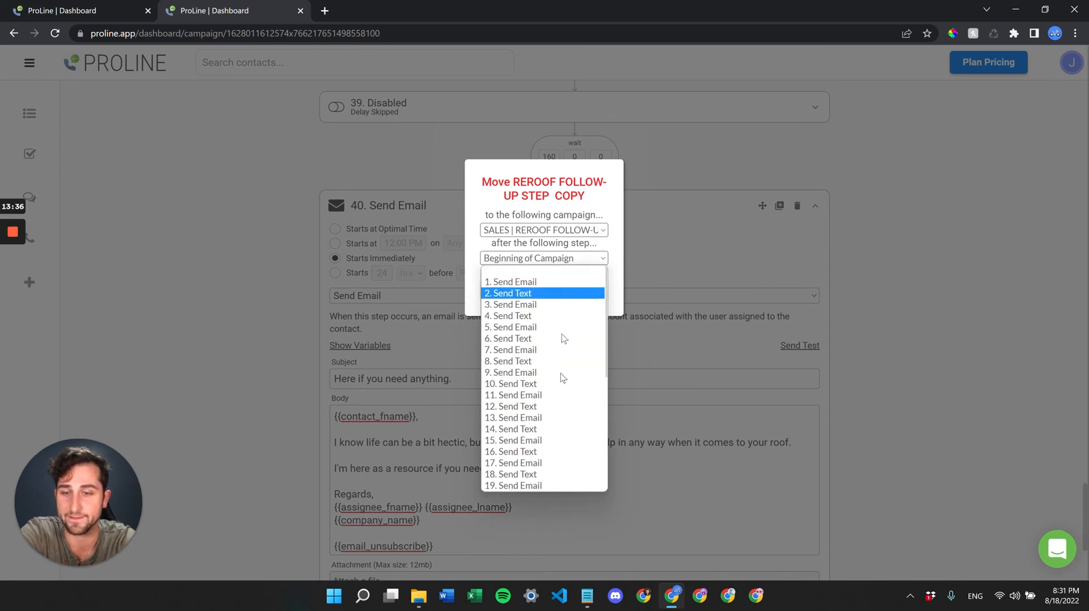
left_click(526, 270)
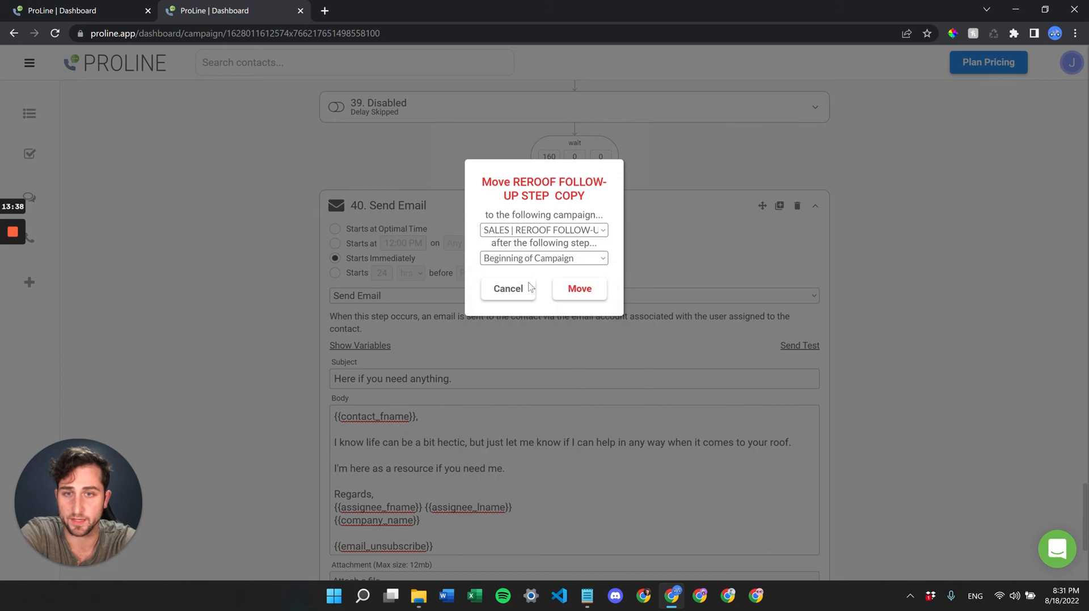
left_click(507, 290)
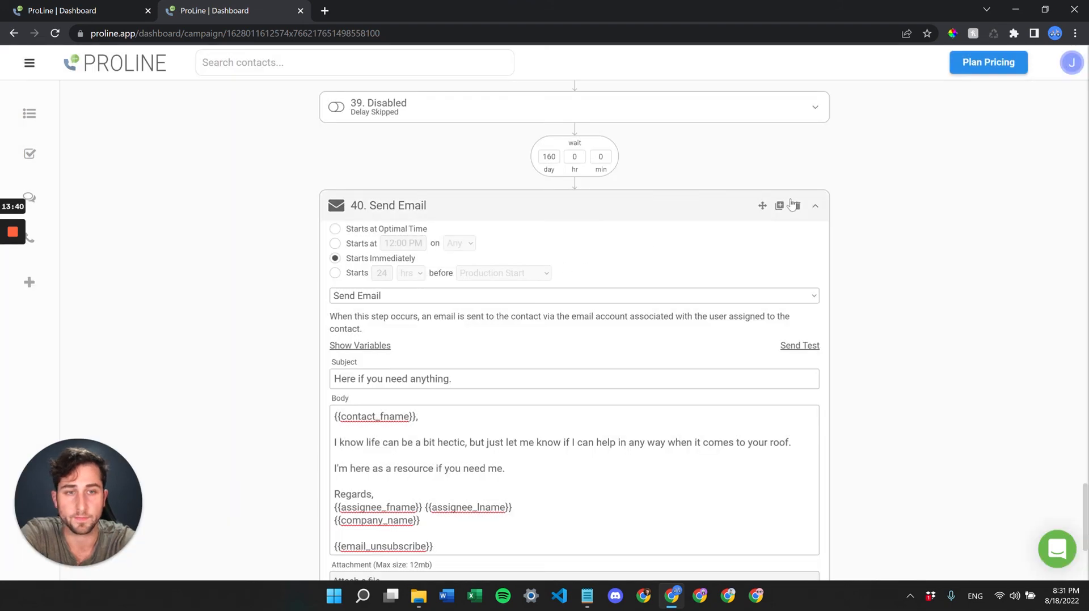
- Delete the copied Send Email step 40
scroll(699, 341, "down", 3)
scroll(700, 340, "up", 5)
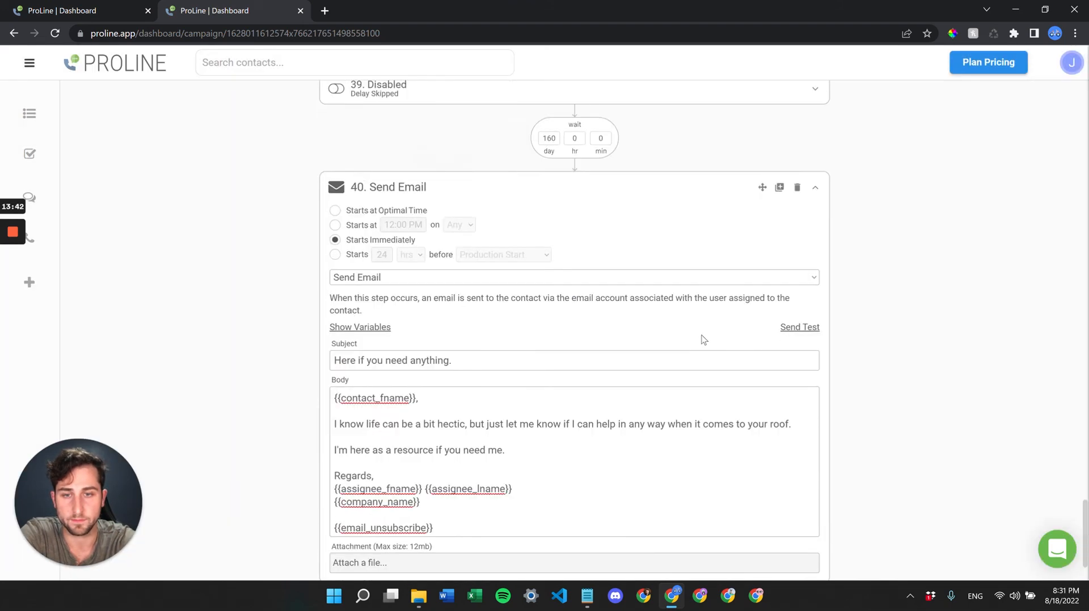
left_click(798, 283)
left_click(595, 267)
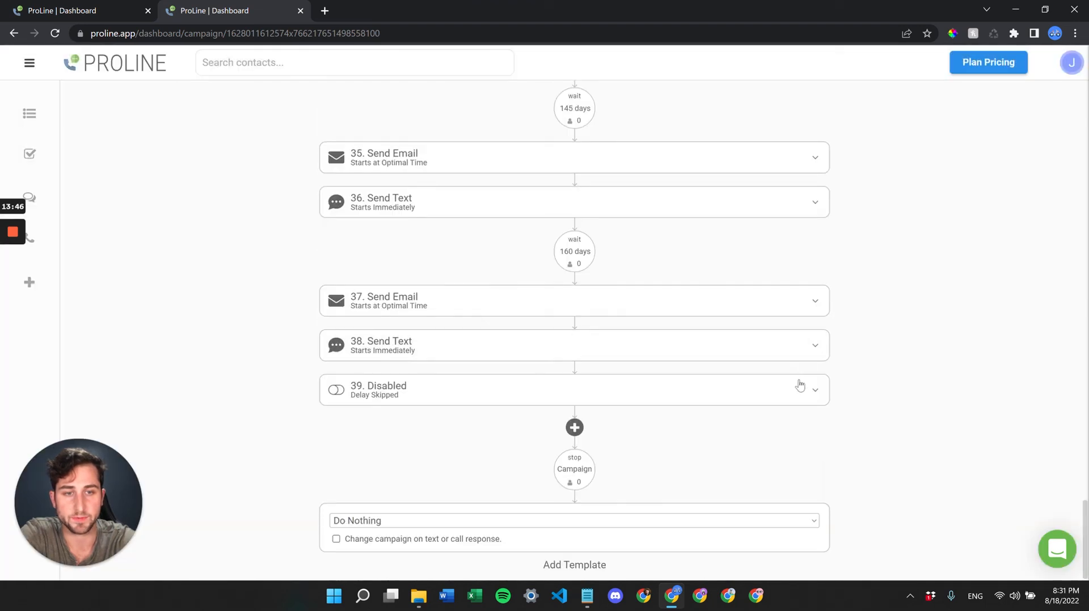
- Expand disabled step 39 and confirm its deletion, leaving step 38 Send Text last
left_click(796, 388)
left_click(796, 390)
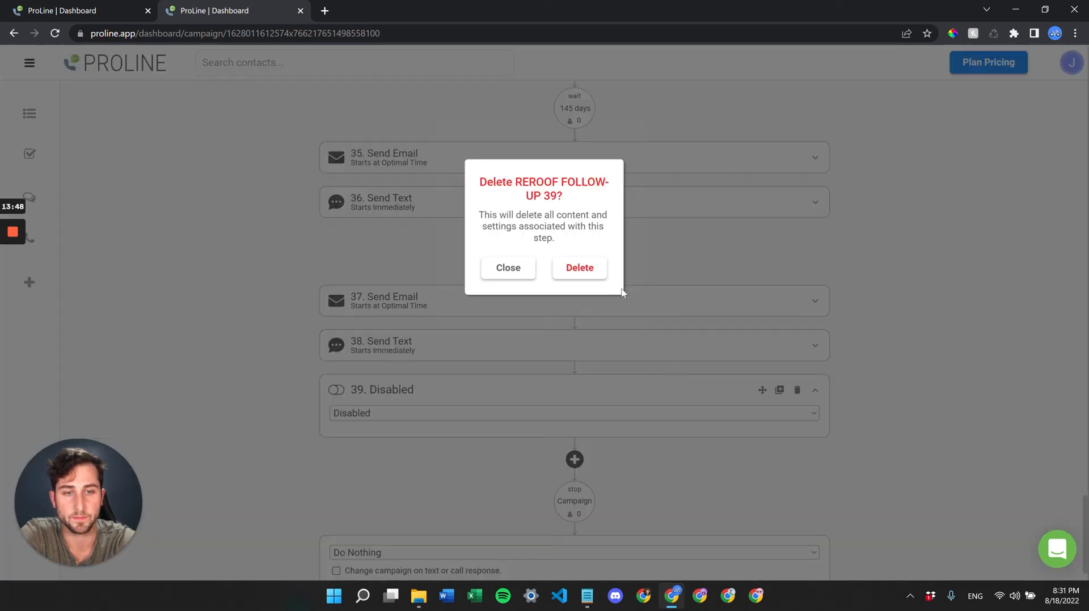
left_click(587, 272)
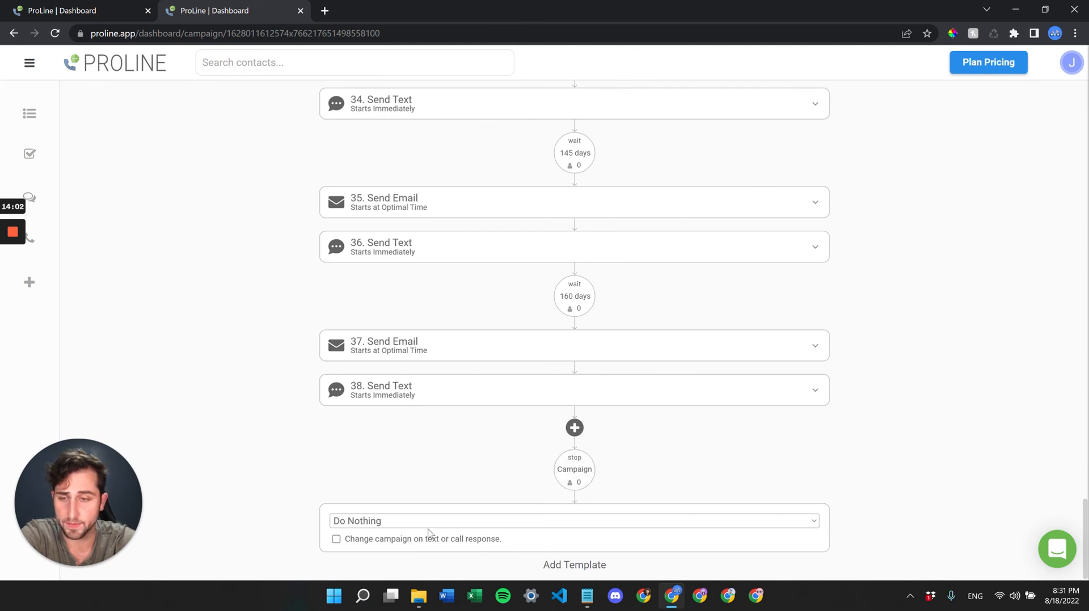
left_click(393, 524)
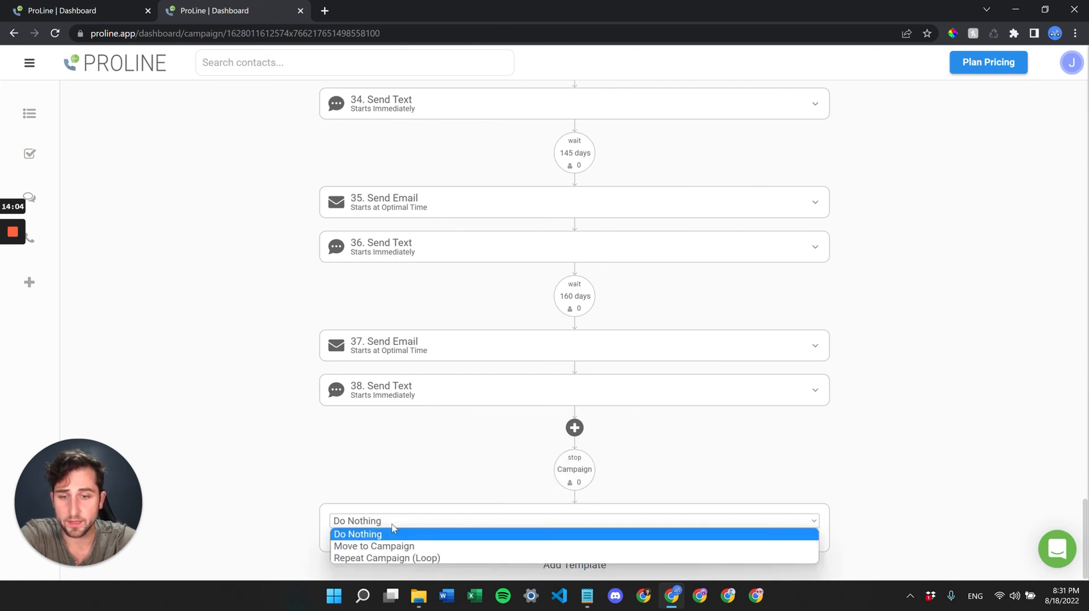
left_click(383, 546)
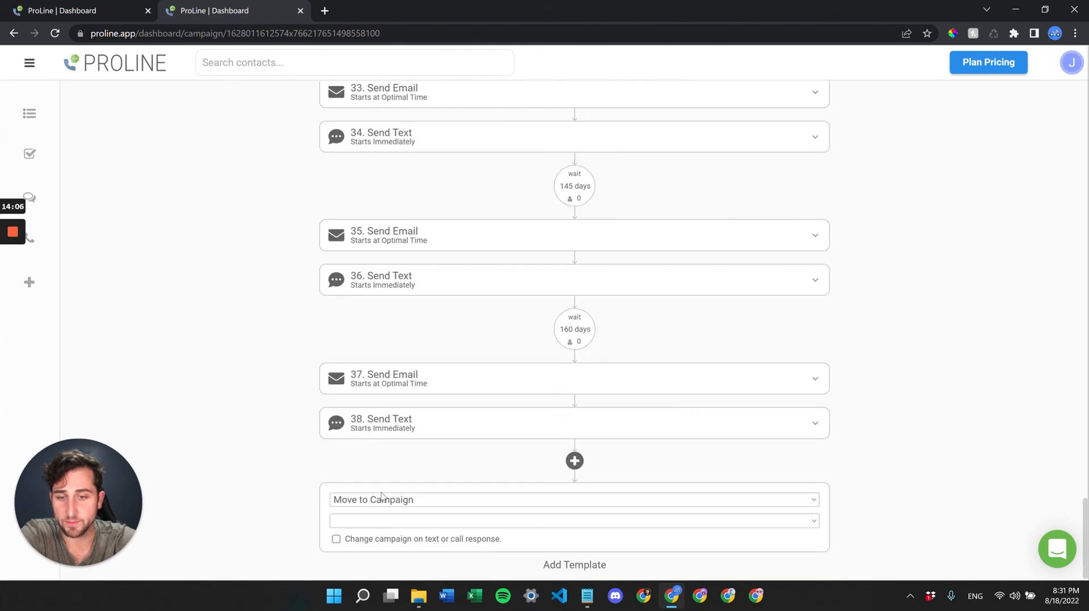
left_click(379, 522)
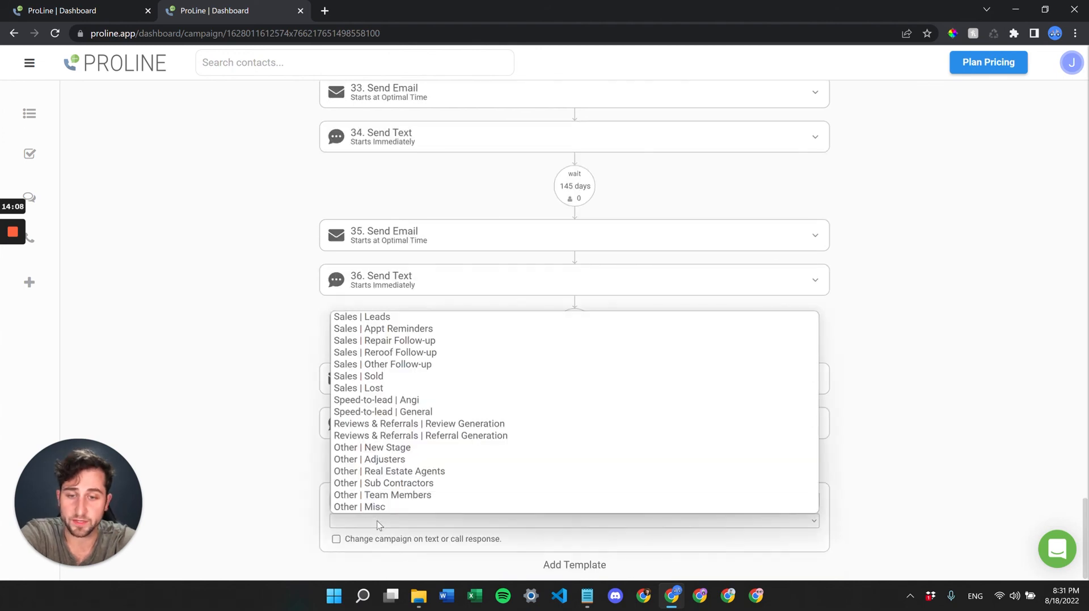
left_click(253, 453)
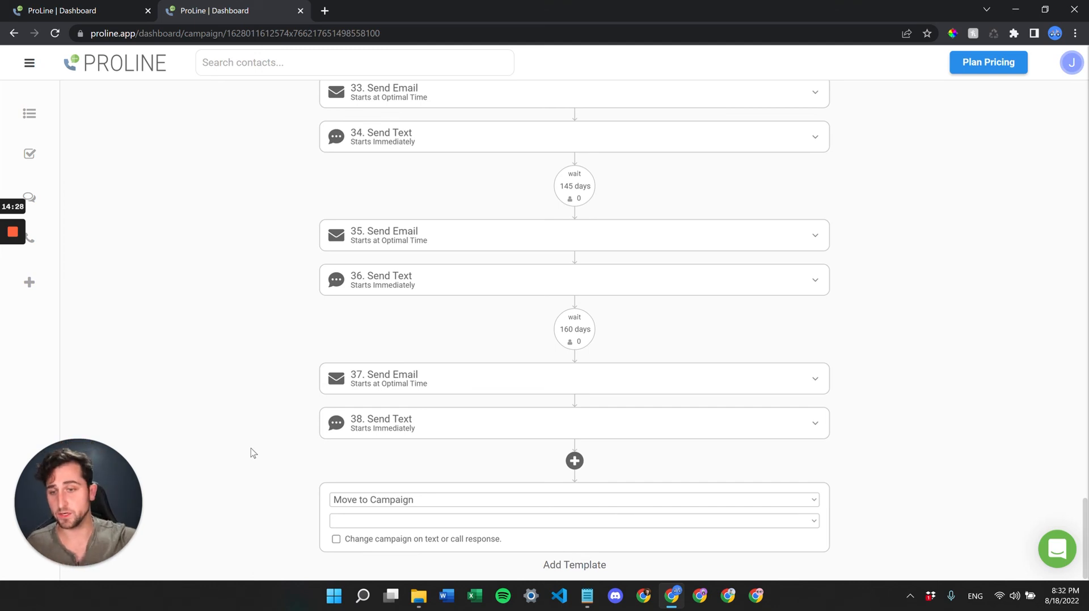
left_click(342, 498)
left_click(363, 542)
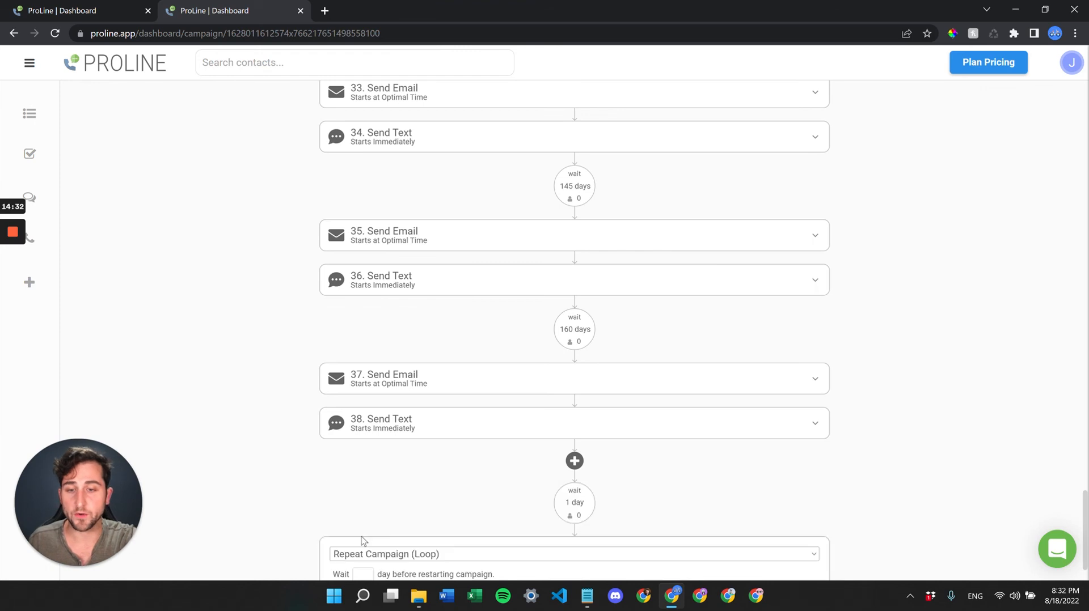
scroll(444, 497, "down", 1)
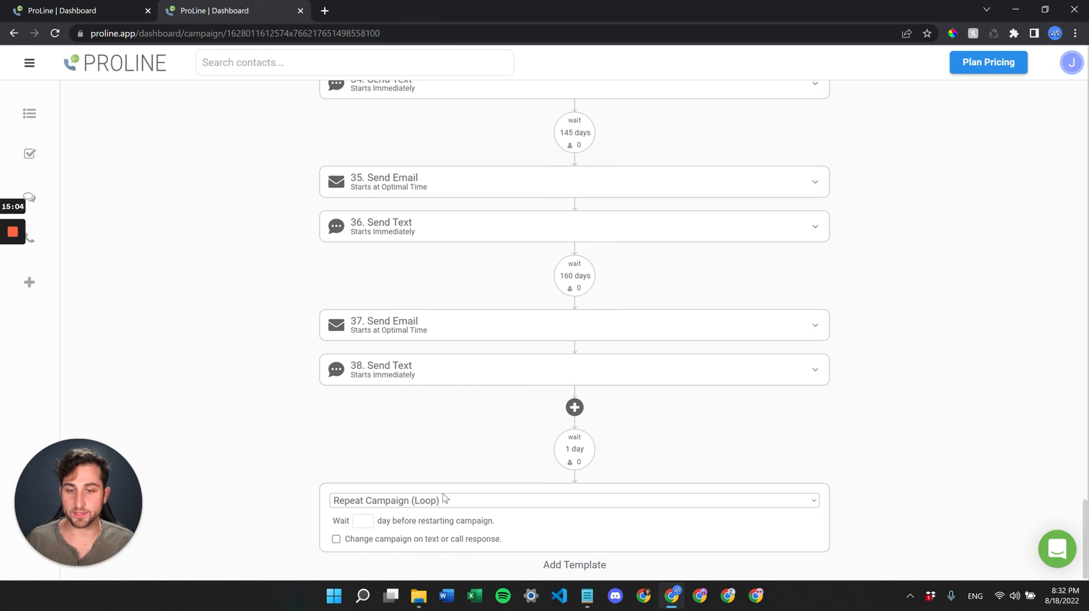
left_click(444, 501)
left_click(429, 500)
left_click(364, 521)
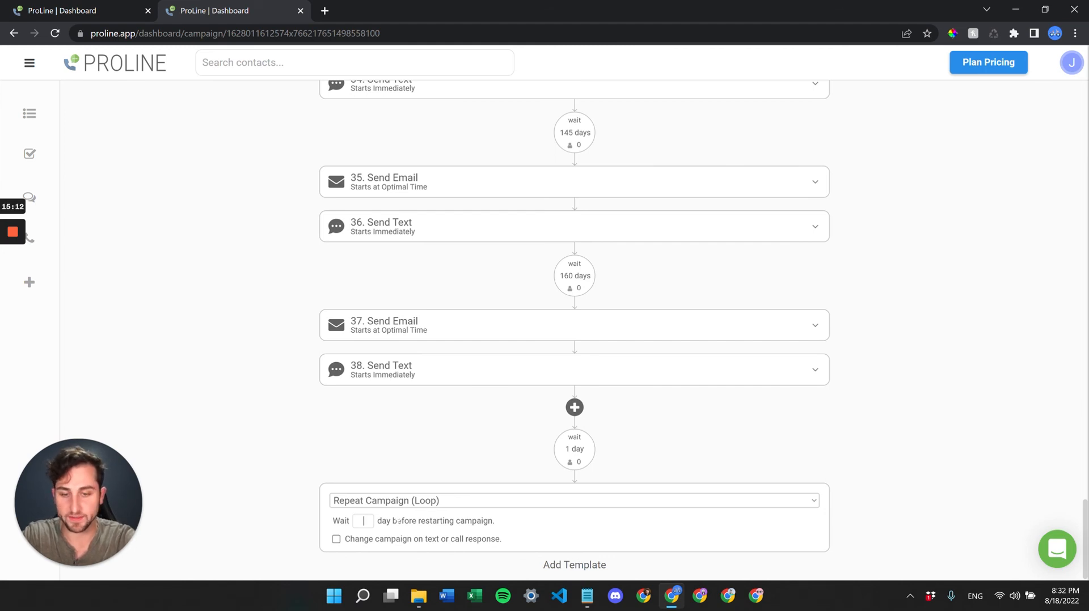
type("12")
key("BackSpace")
key("BackSpace")
type("60")
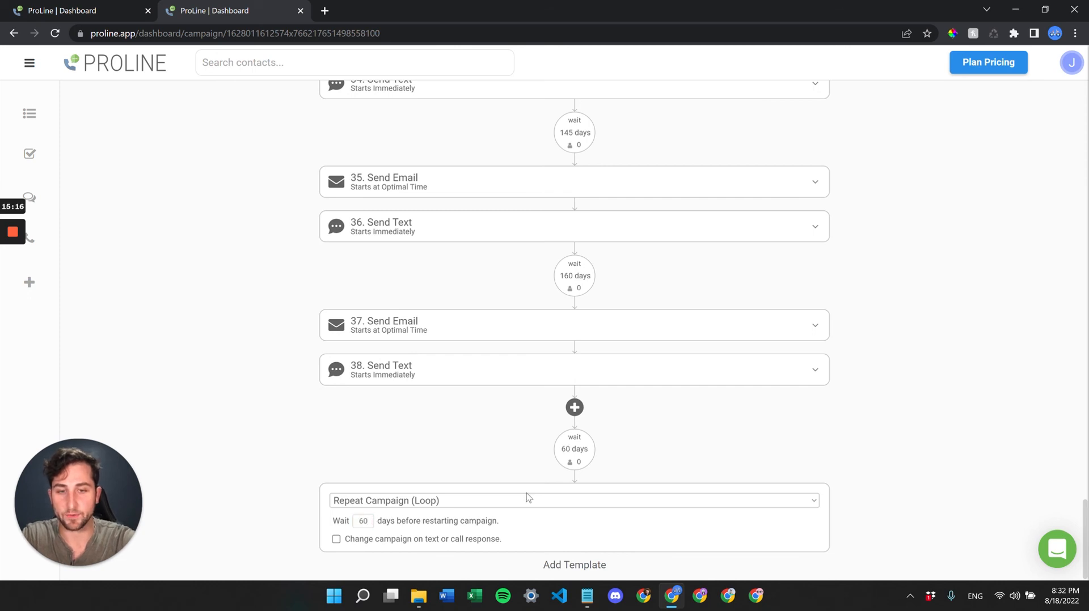
left_click(409, 501)
left_click(393, 515)
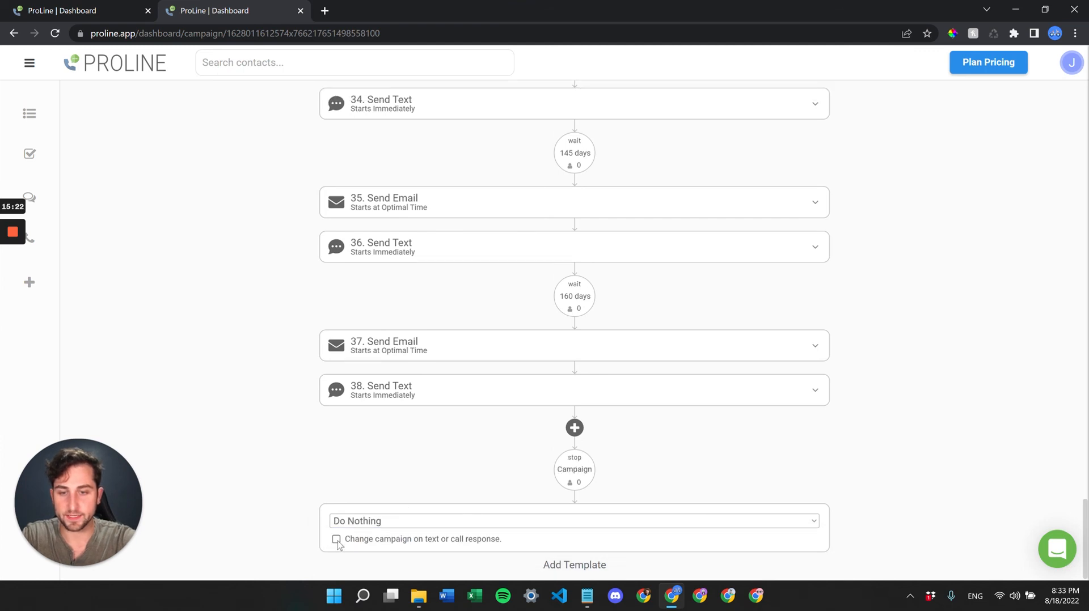
- Tick 'Change campaign on text or call response' and browse the campaign list without choosing one
left_click(336, 540)
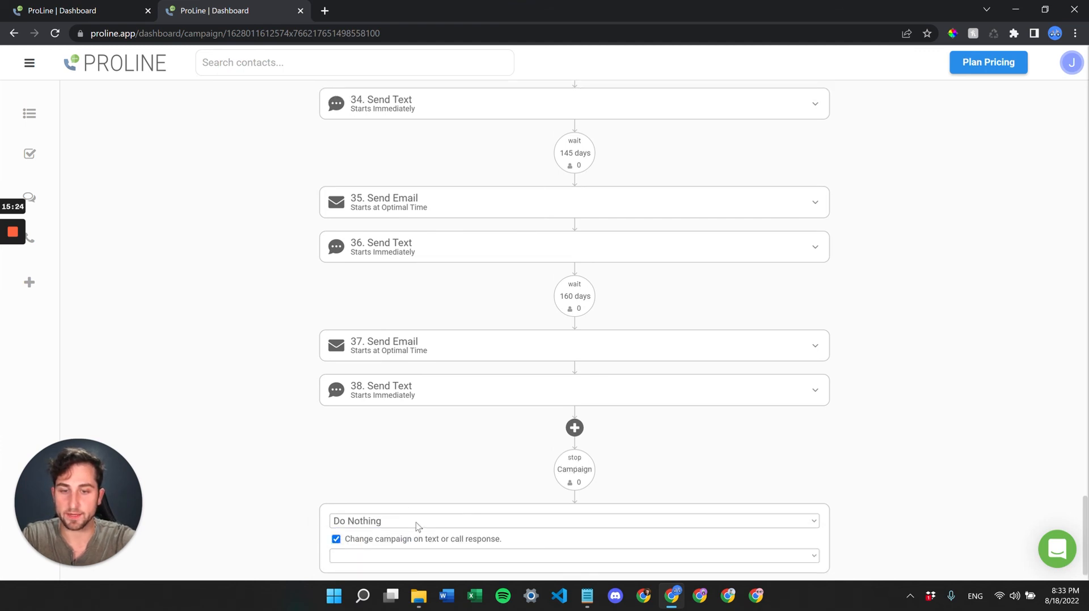
scroll(416, 523, "down", 1)
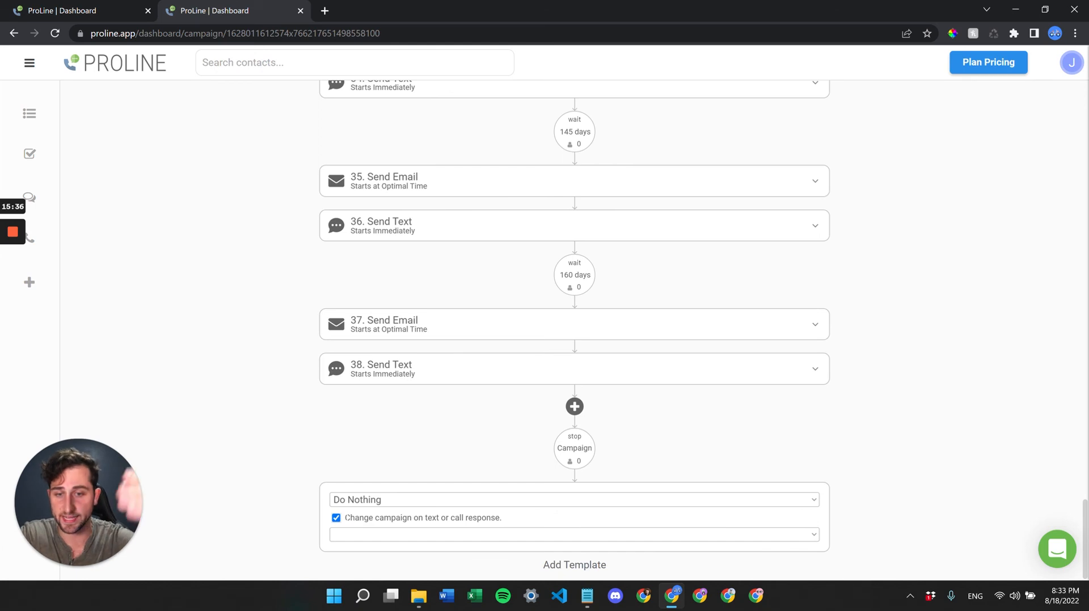
left_click(440, 531)
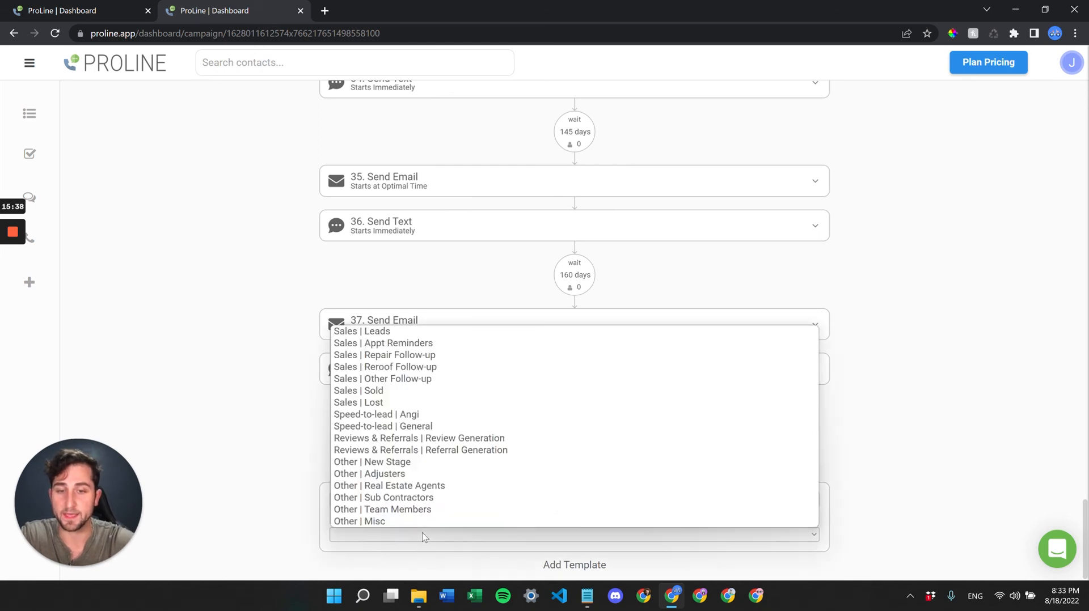
left_click(286, 474)
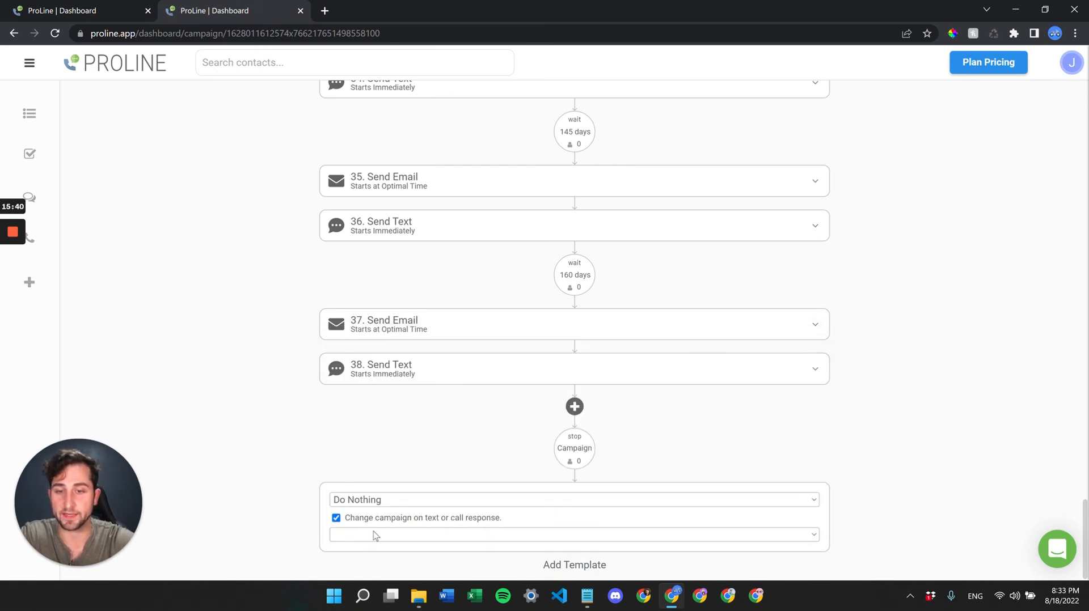
left_click(372, 535)
left_click(258, 472)
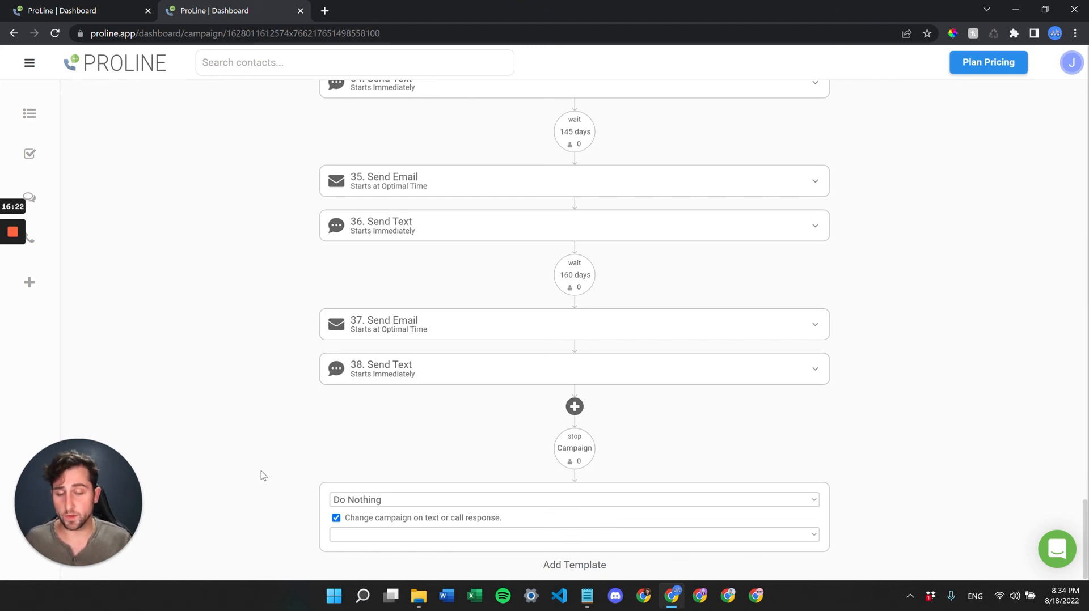
- Untick 'Change campaign on text or call response' so the Reroof Follow-Up campaign ends after step 38
left_click(336, 519)
scroll(418, 479, "up", 3)
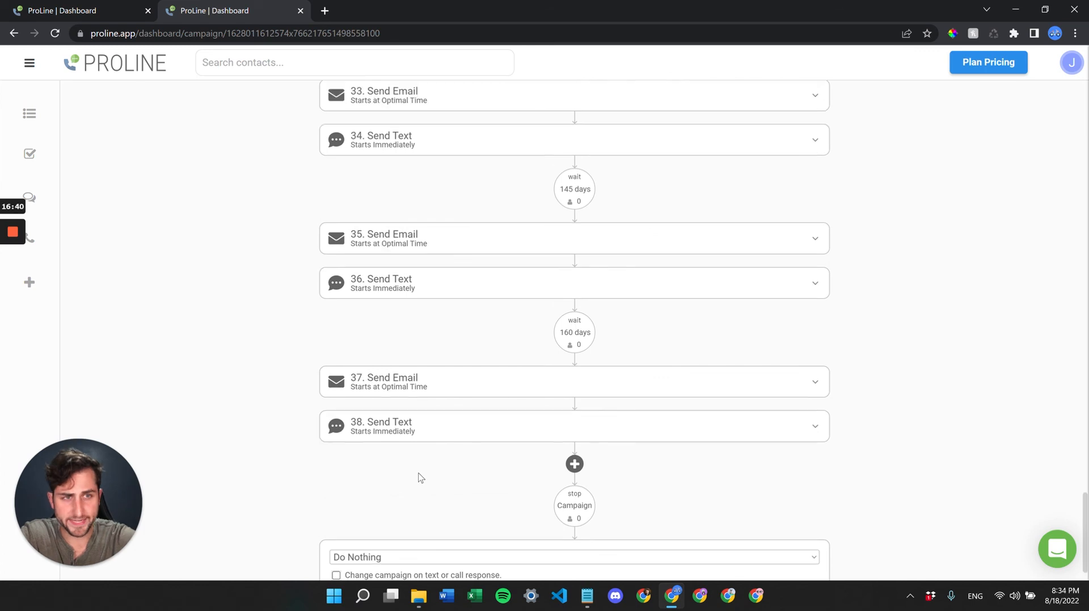
scroll(419, 478, "up", 20)
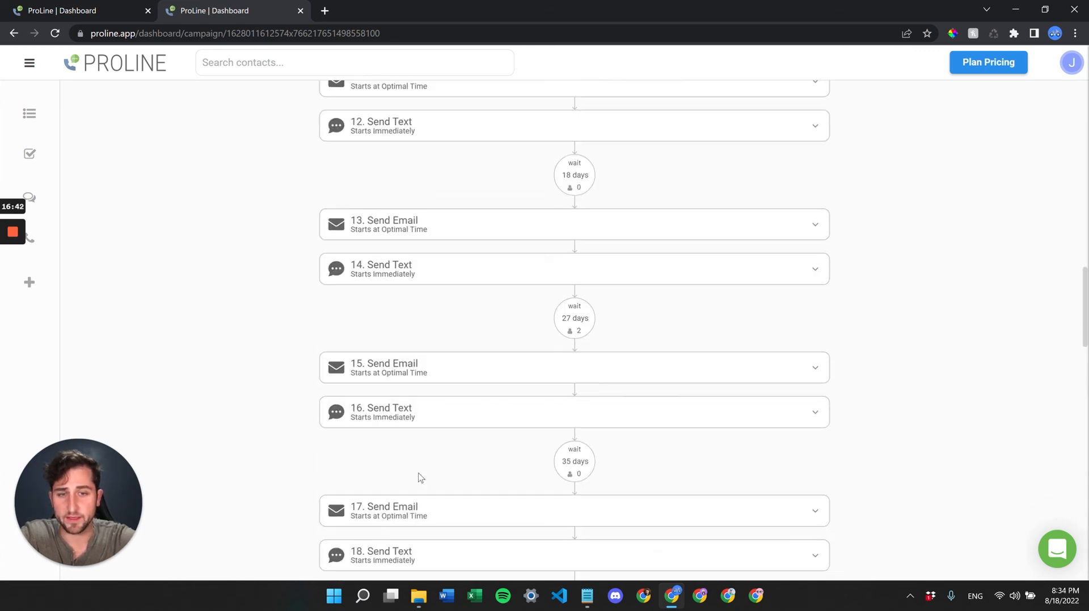
scroll(419, 478, "up", 4)
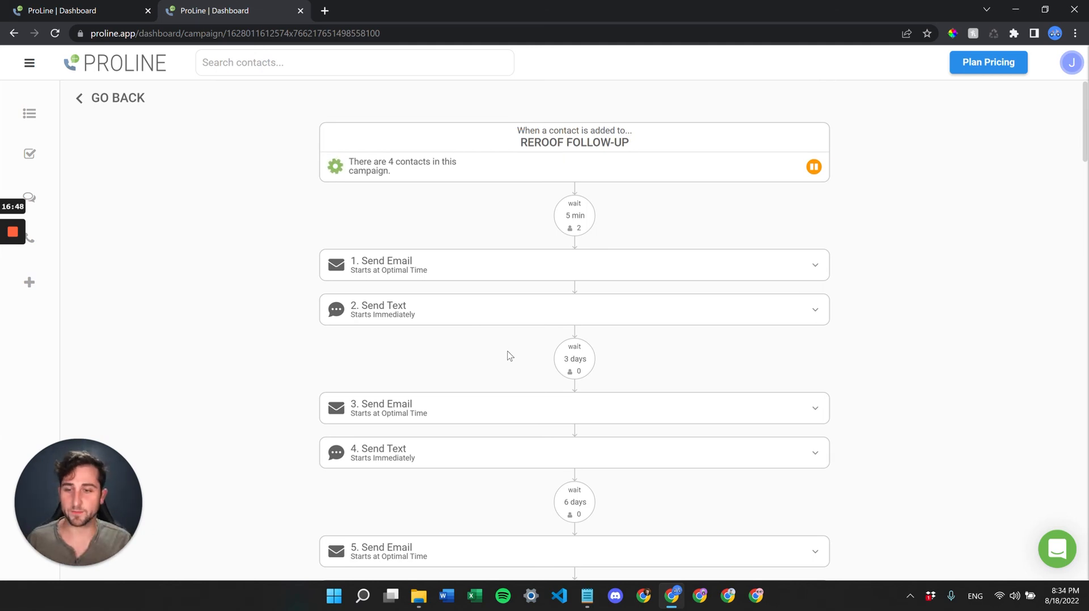
mouse_move(6, 326)
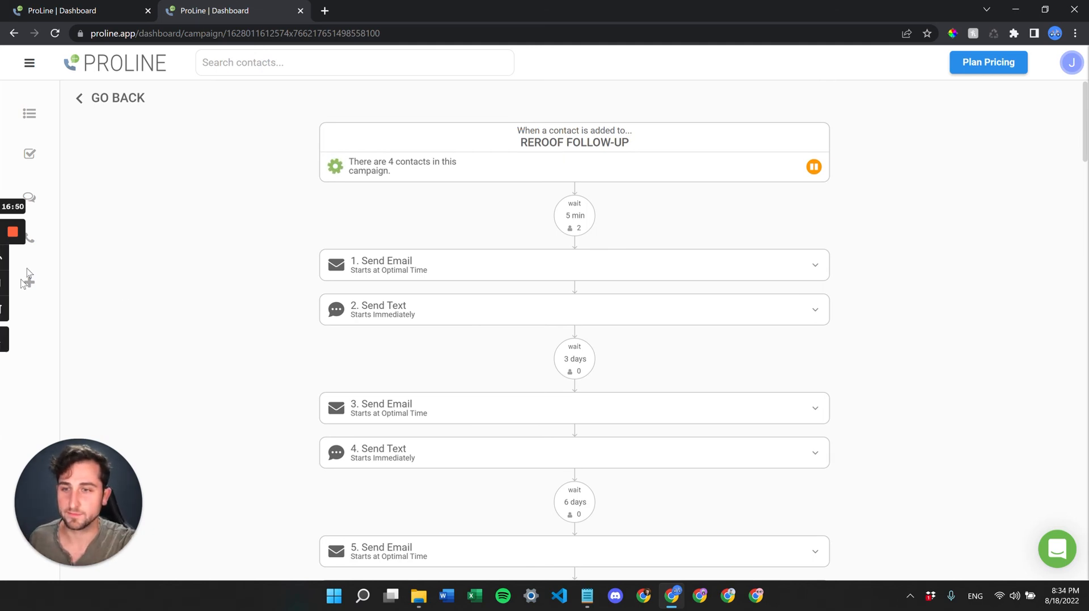